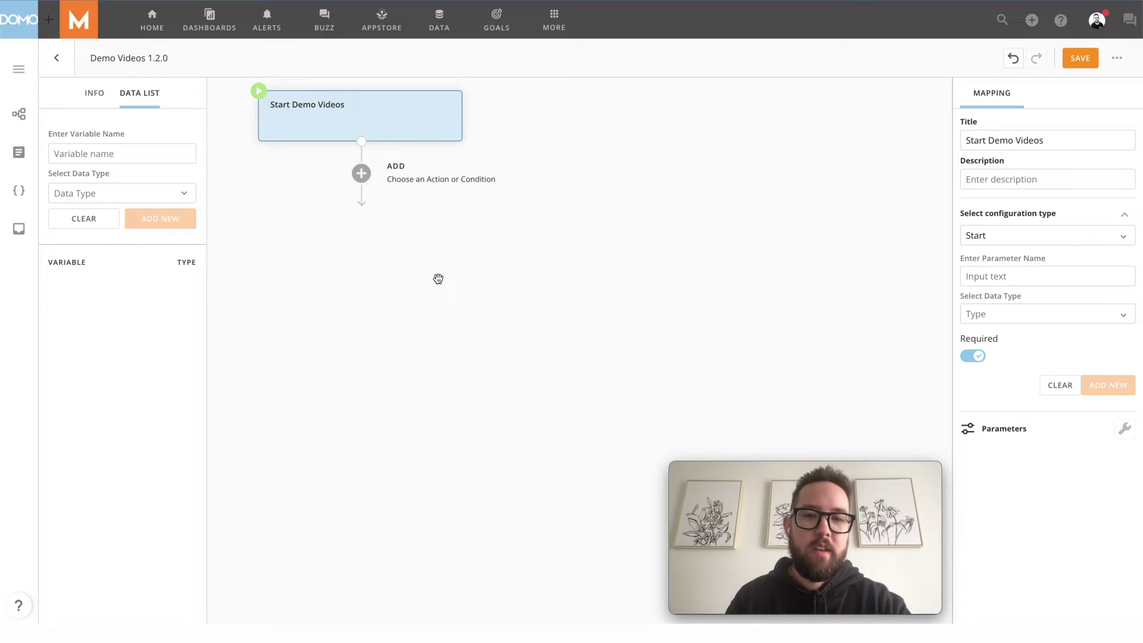
# Add a User Task after Start Demo Videos and set its configuration type to Form
pyautogui.click(361, 174)
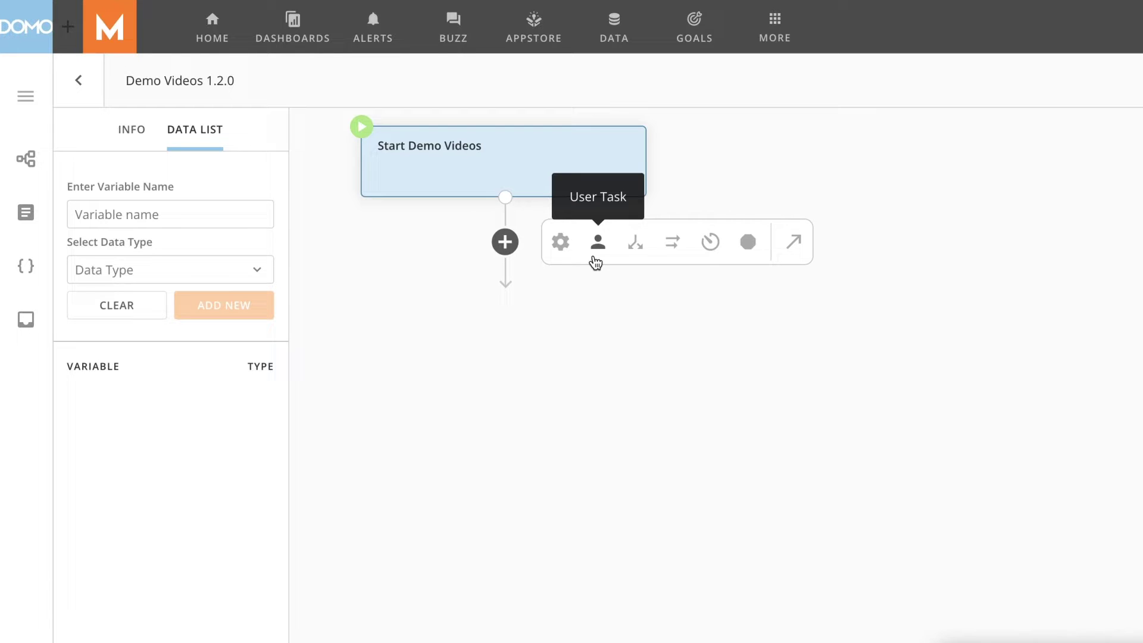
pyautogui.click(596, 259)
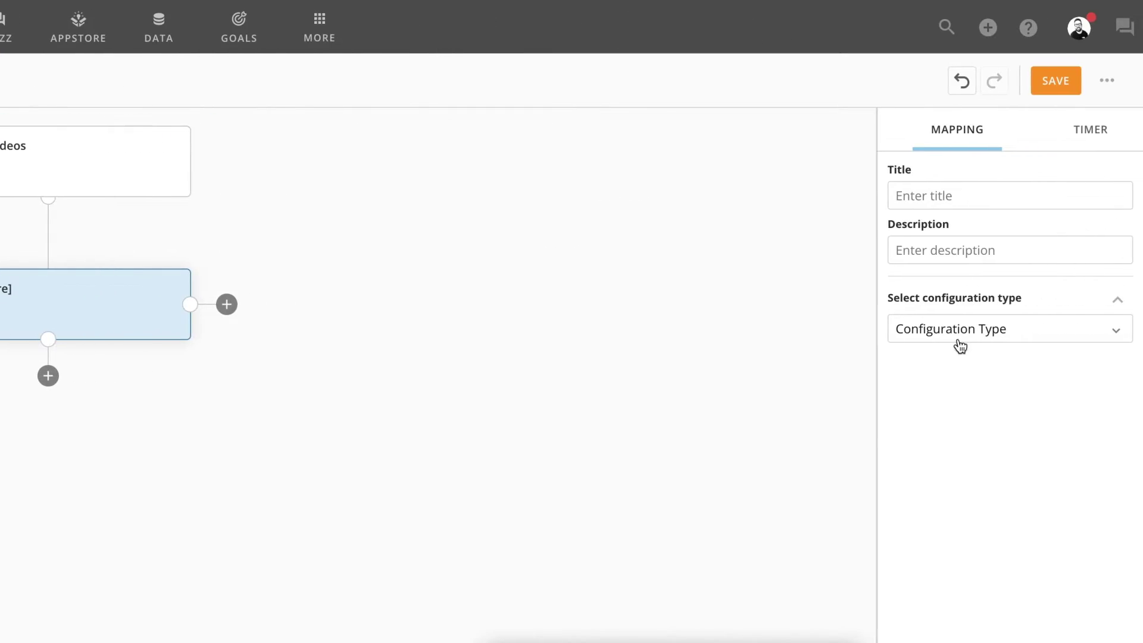
pyautogui.click(963, 337)
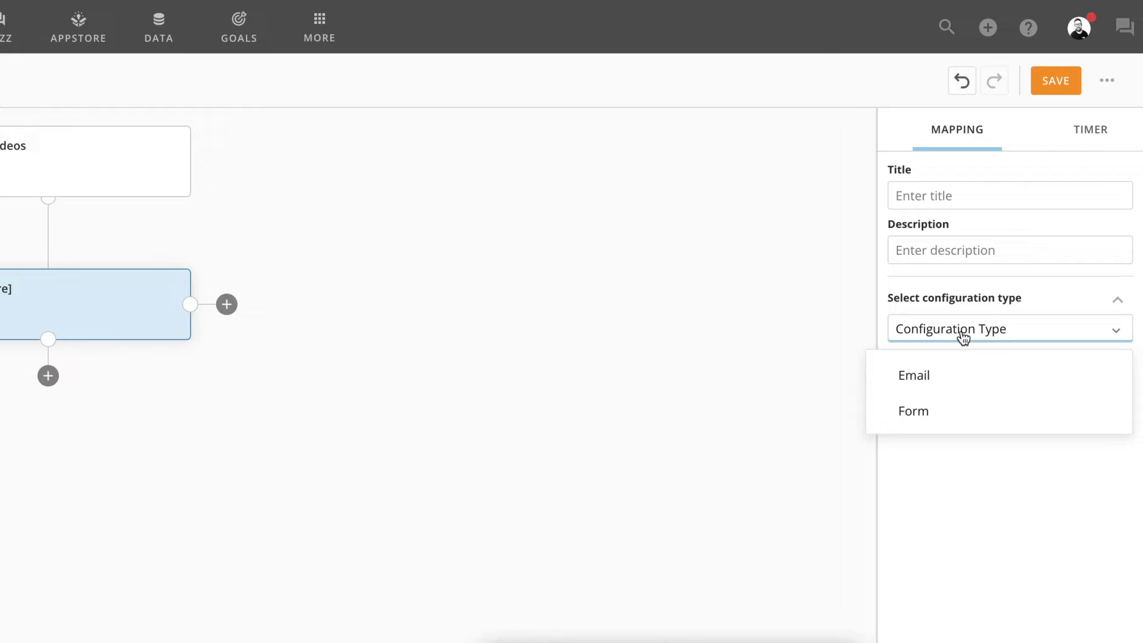
pyautogui.click(924, 411)
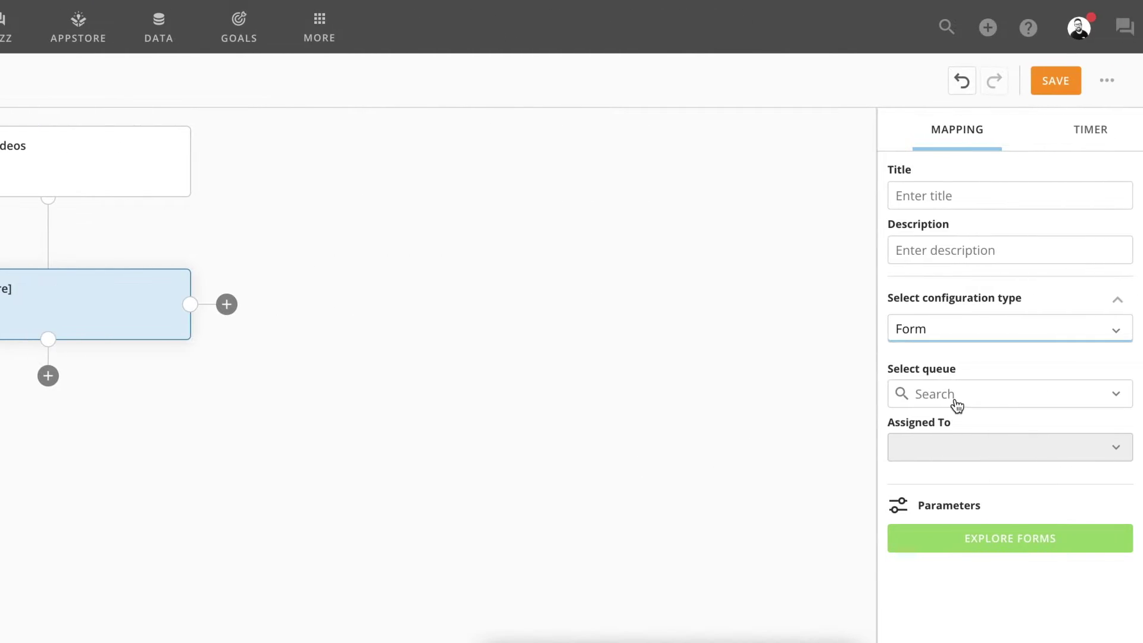
# Assign the form task to the Account Review queue, leave it Unassigned, and browse all forms
pyautogui.click(955, 400)
pyautogui.click(946, 435)
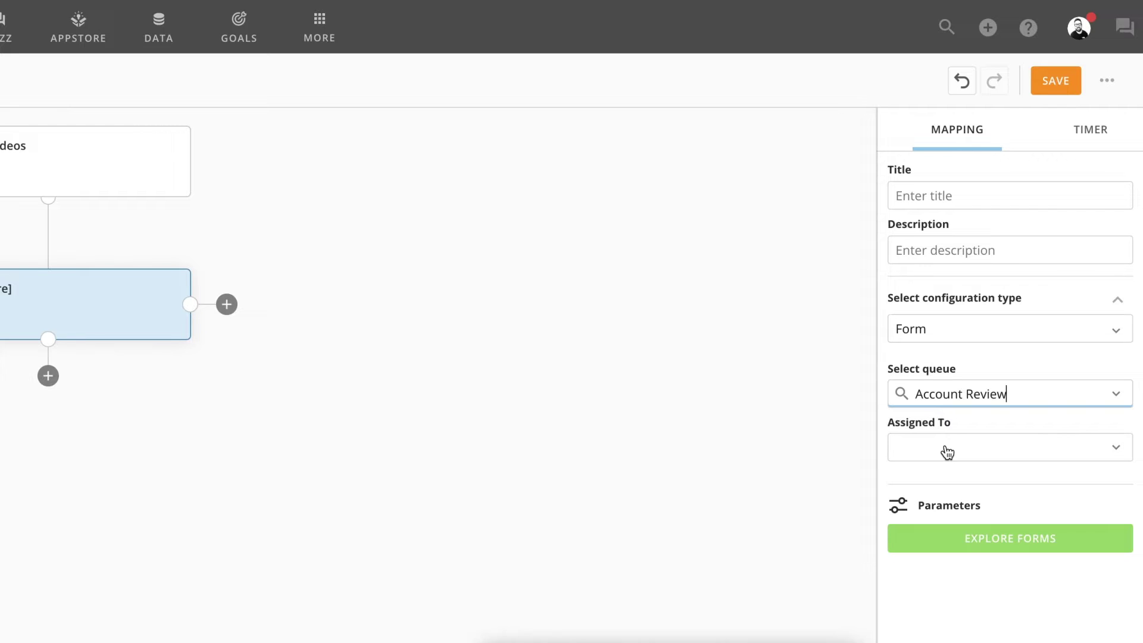
pyautogui.click(948, 451)
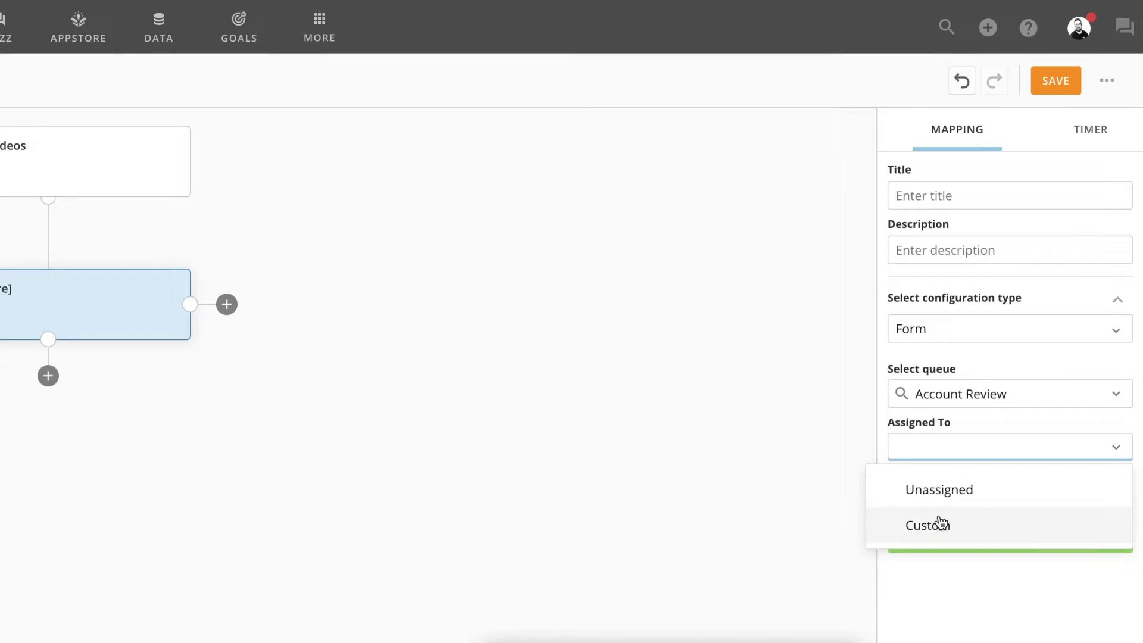
pyautogui.click(936, 488)
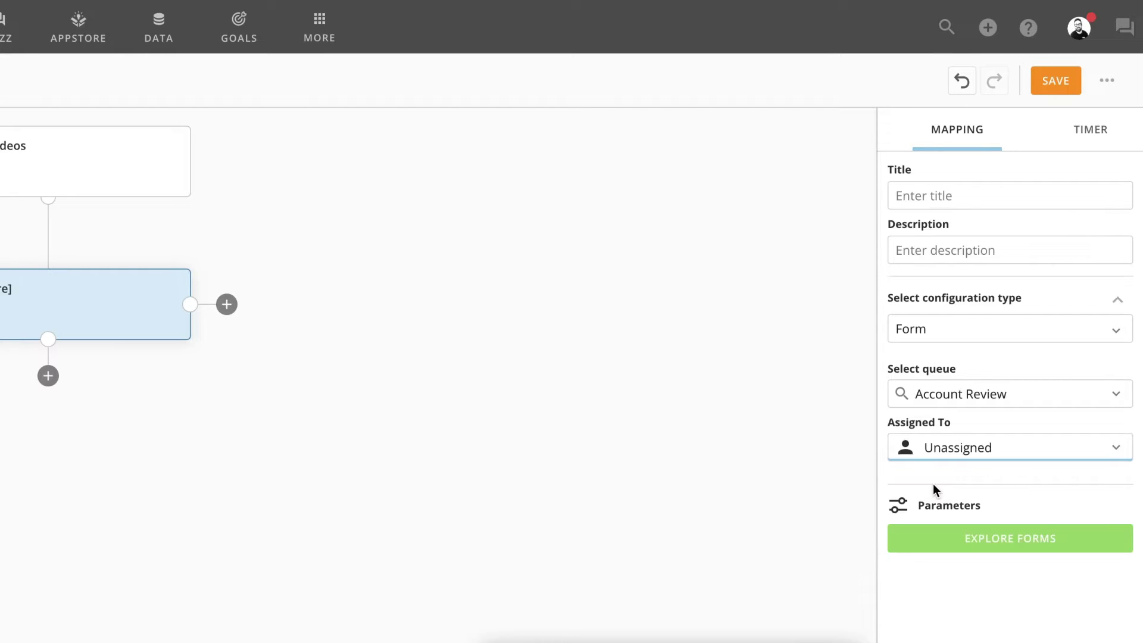
pyautogui.click(969, 538)
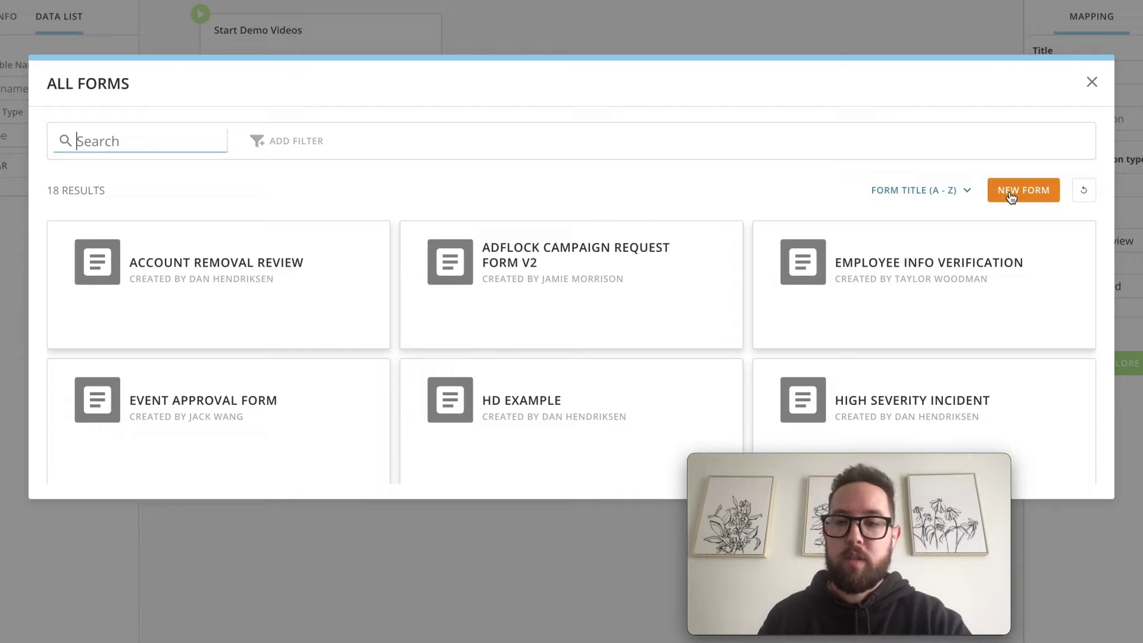
# Preview the Employee Info Verification form's Name, Email and Phone Number fields, then select it
pyautogui.click(907, 275)
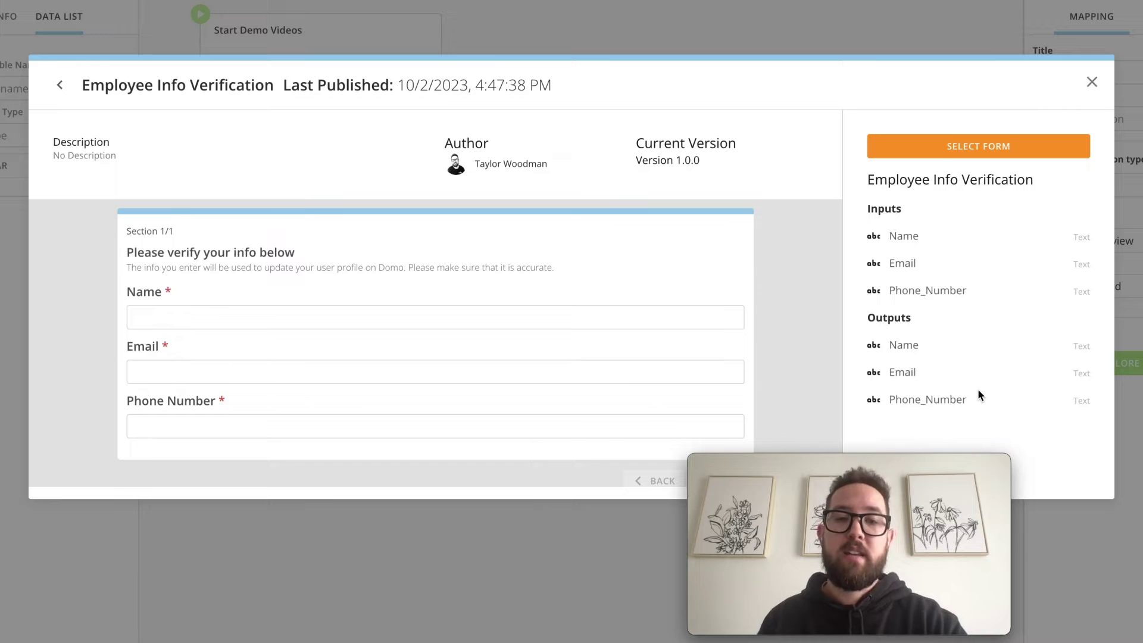
pyautogui.click(465, 321)
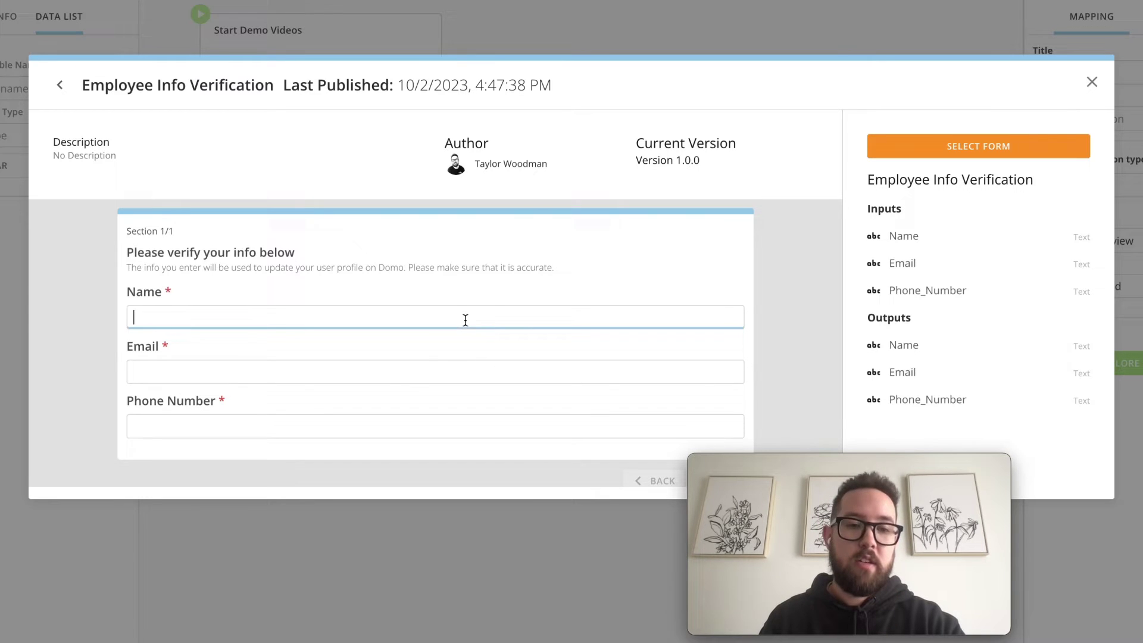
pyautogui.click(409, 378)
pyautogui.click(396, 426)
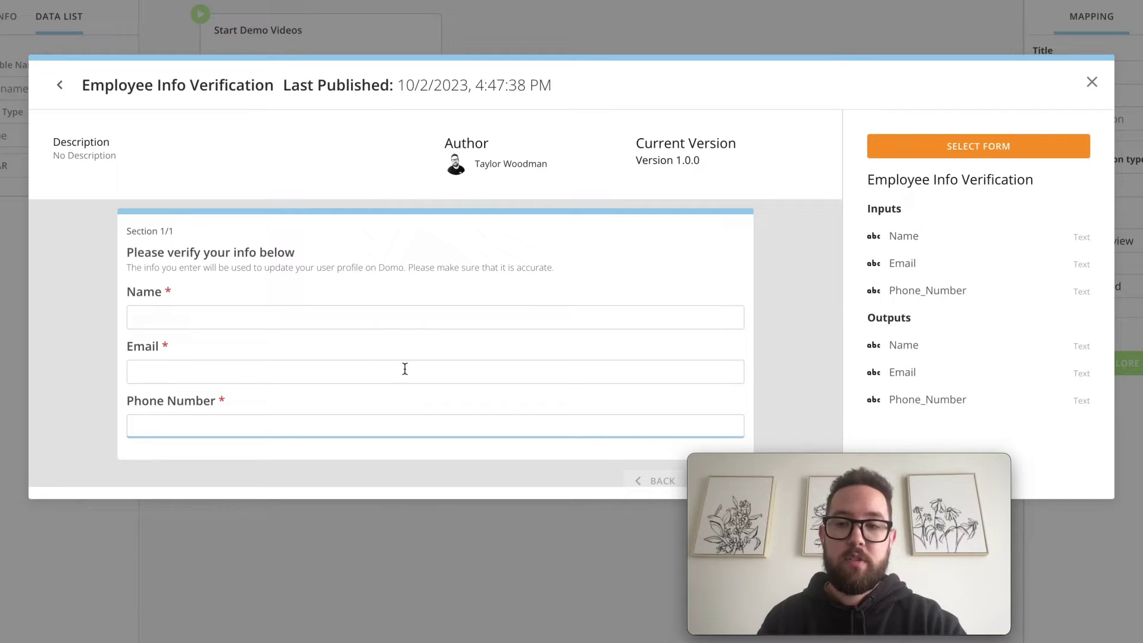
pyautogui.click(974, 155)
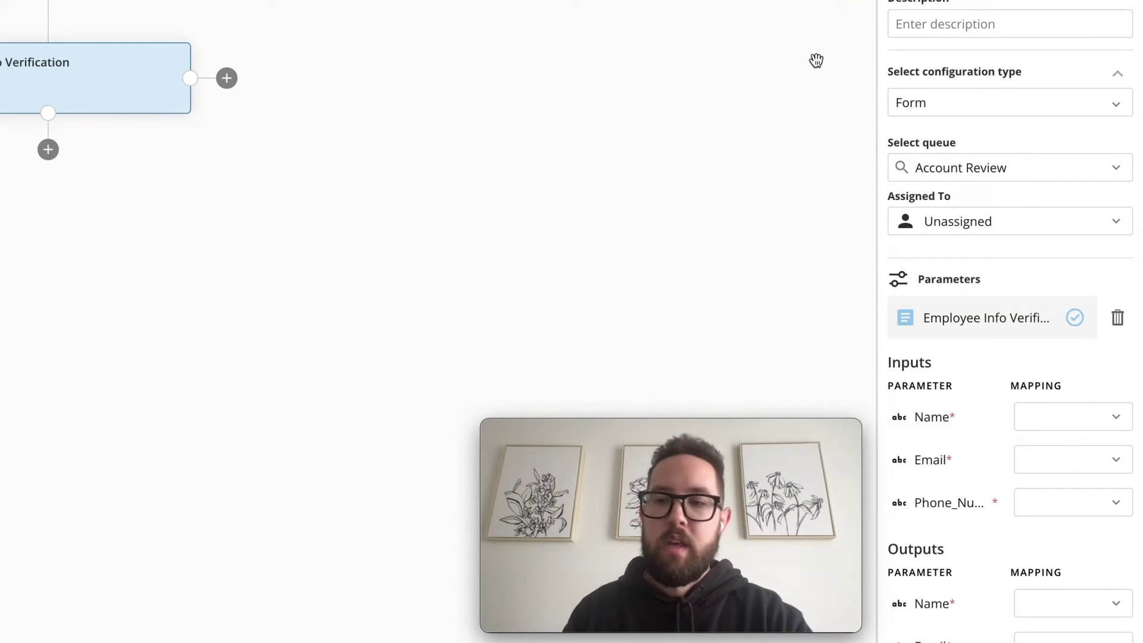
# Open the Start Demo Videos step's settings and begin a new start parameter name
pyautogui.scroll(-2, 984, 428)
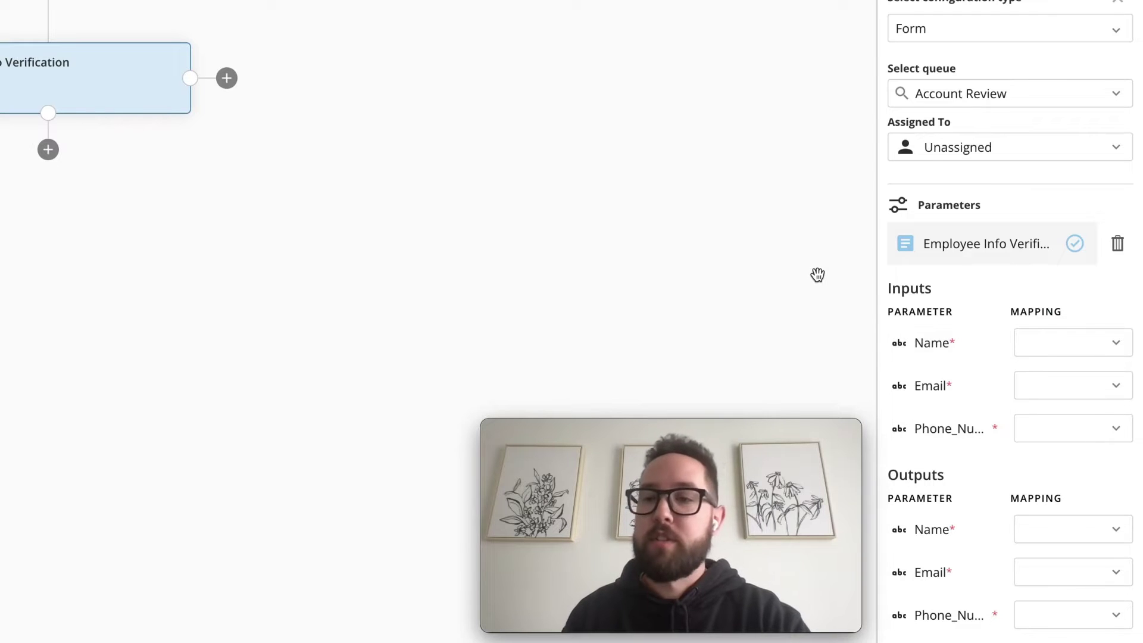
pyautogui.click(138, 0)
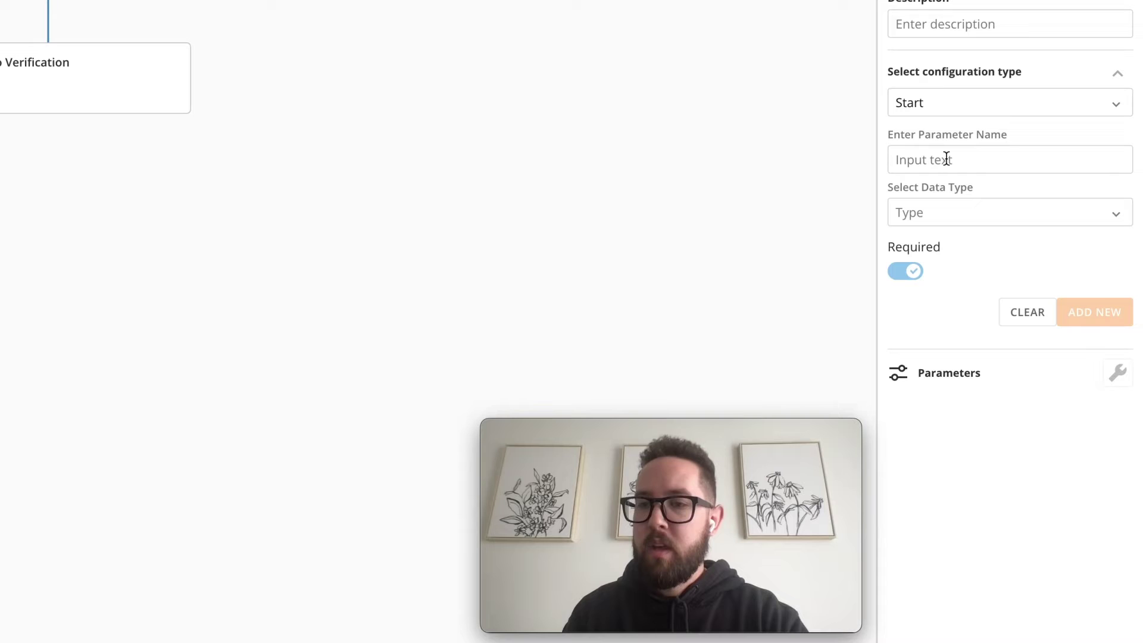
pyautogui.click(946, 159)
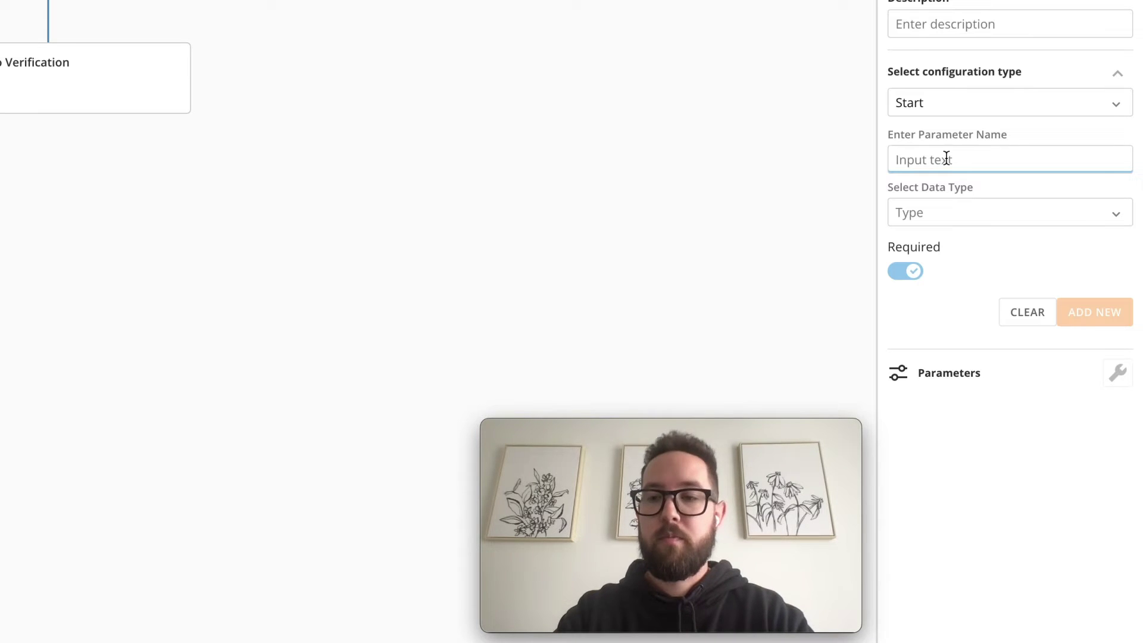
# Add Name and Email as Text start parameters
pyautogui.write('Name')
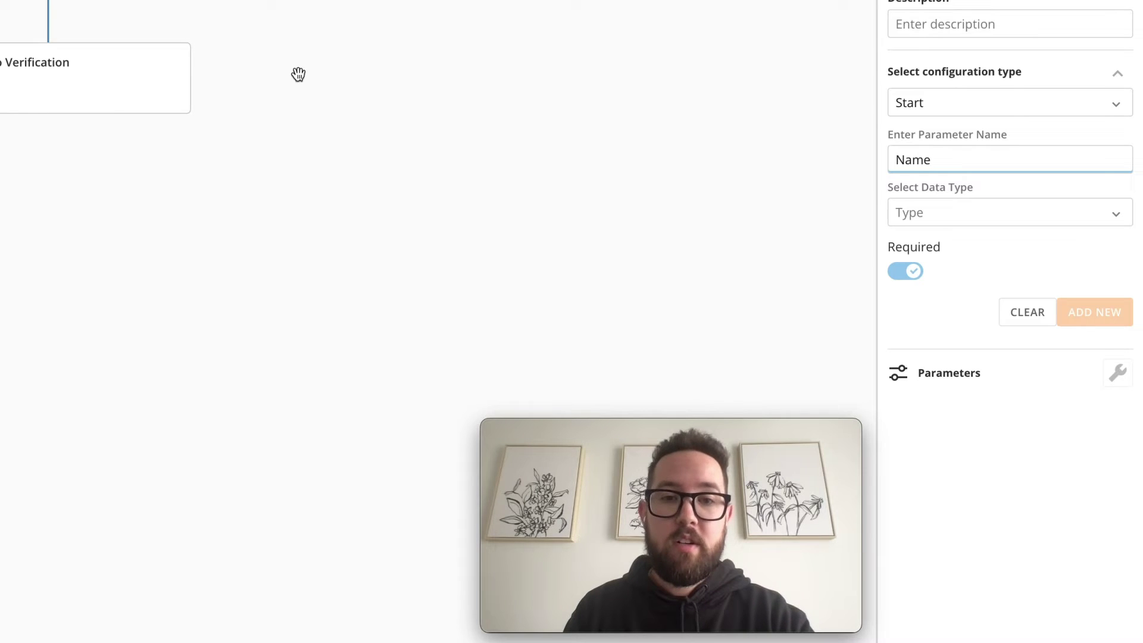
pyautogui.click(963, 227)
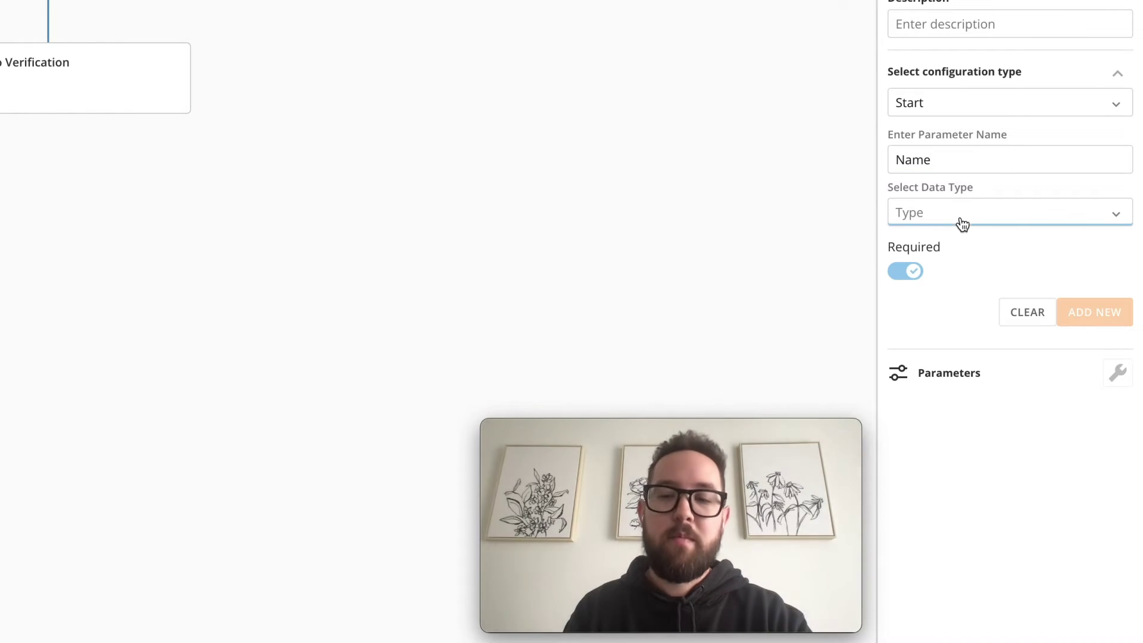
pyautogui.click(959, 259)
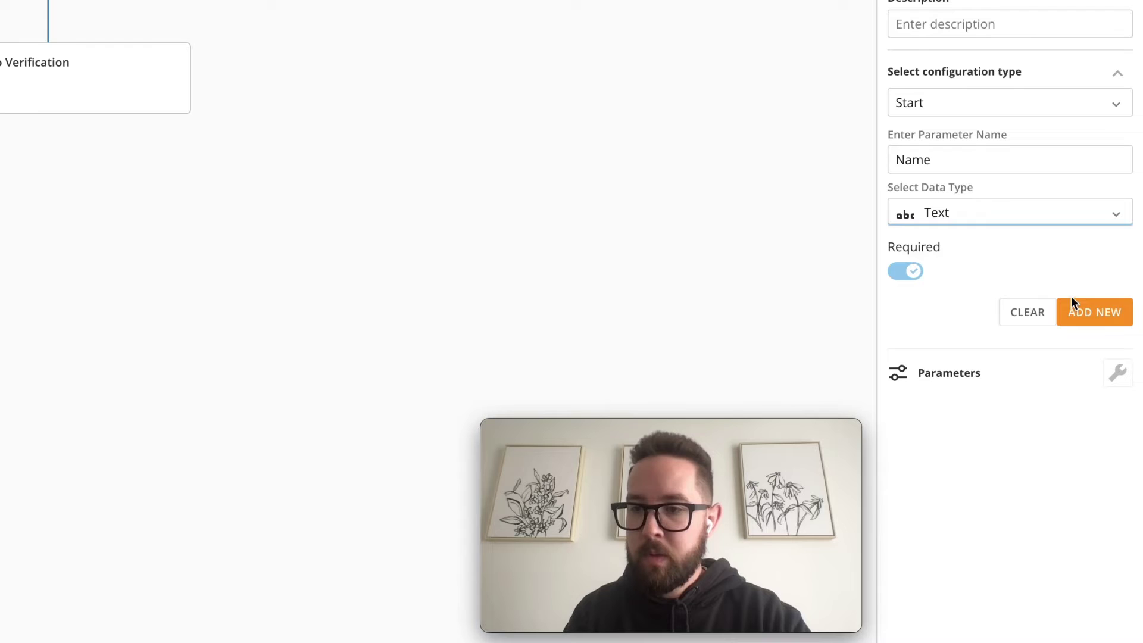
pyautogui.click(1087, 313)
pyautogui.click(956, 159)
pyautogui.write('Email')
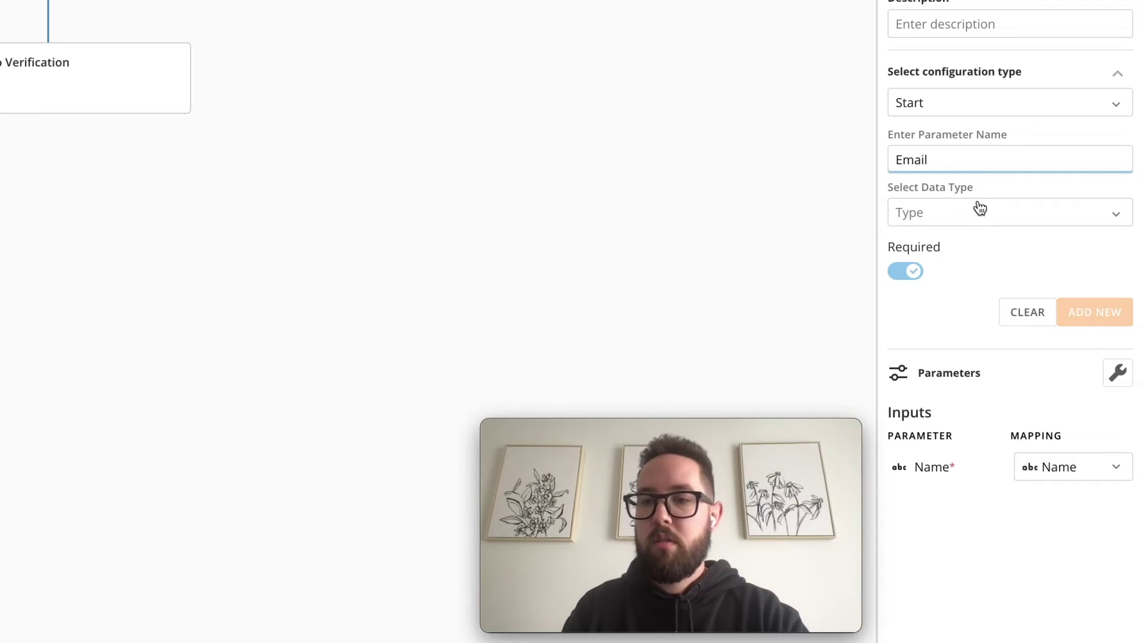
pyautogui.click(979, 210)
pyautogui.click(970, 260)
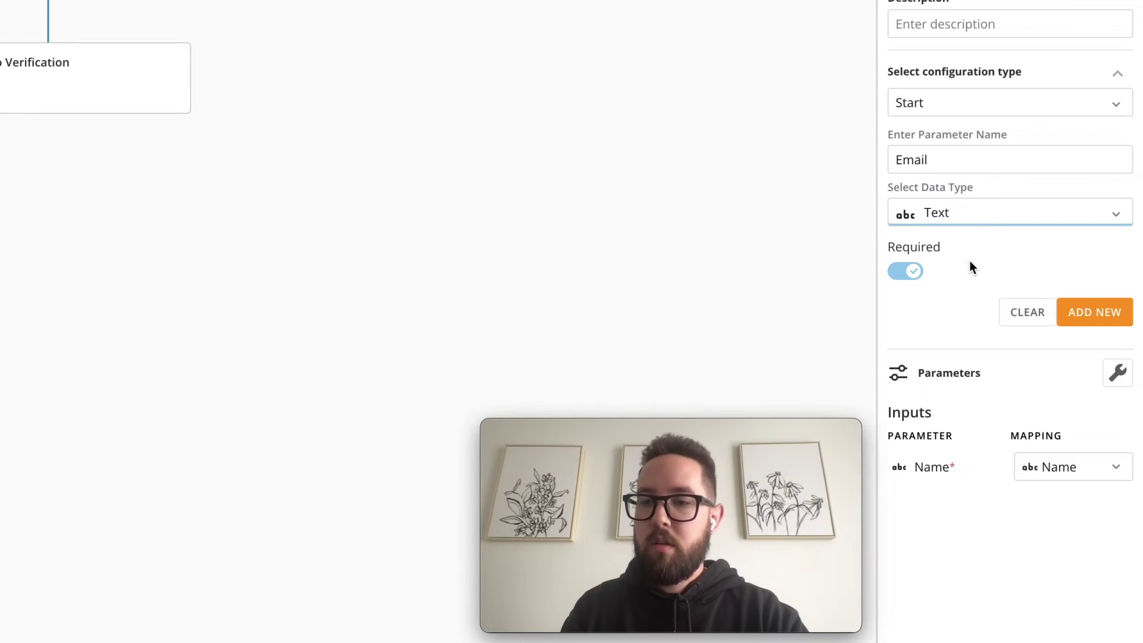
pyautogui.click(1071, 312)
# Add Phone_Number as a third Text start parameter
pyautogui.click(941, 167)
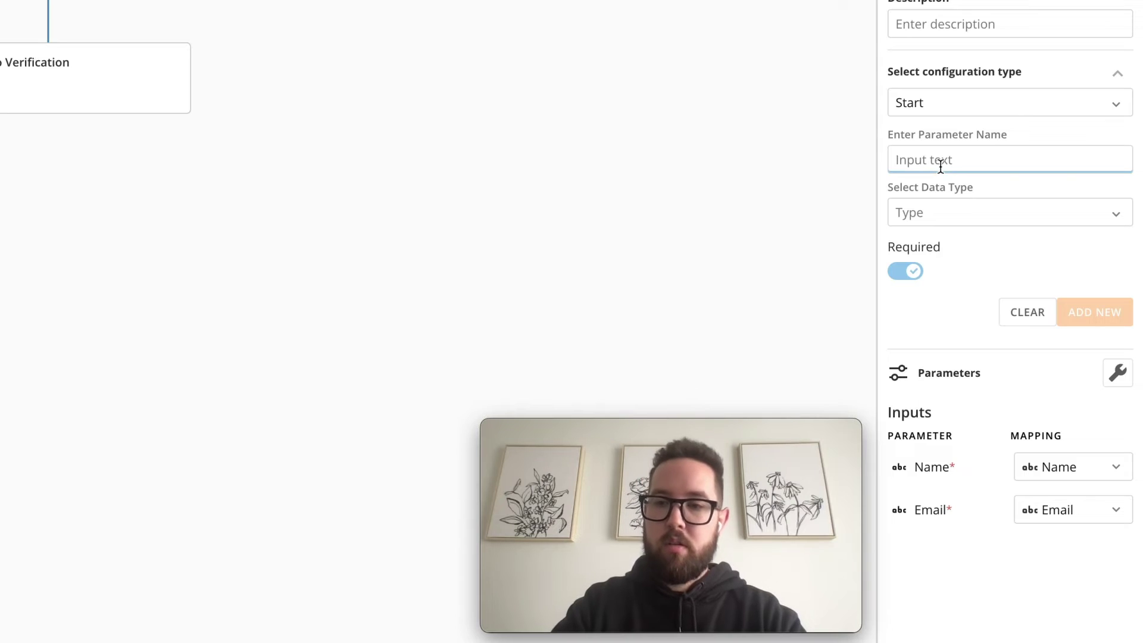
pyautogui.write('Phone_Number')
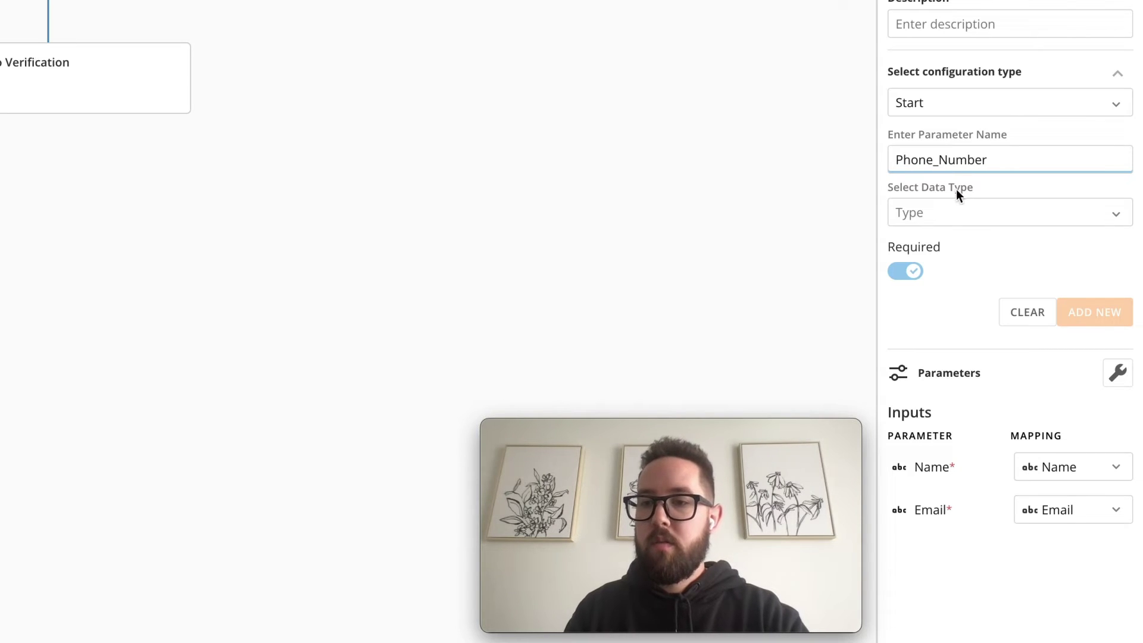
pyautogui.click(972, 213)
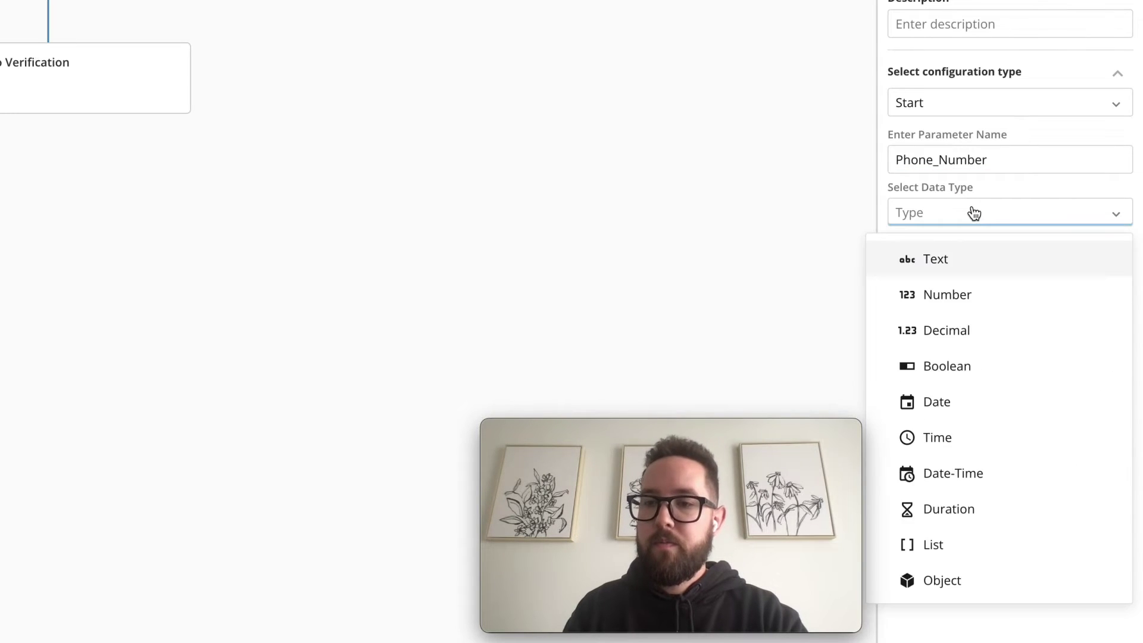
pyautogui.click(962, 248)
pyautogui.click(1077, 307)
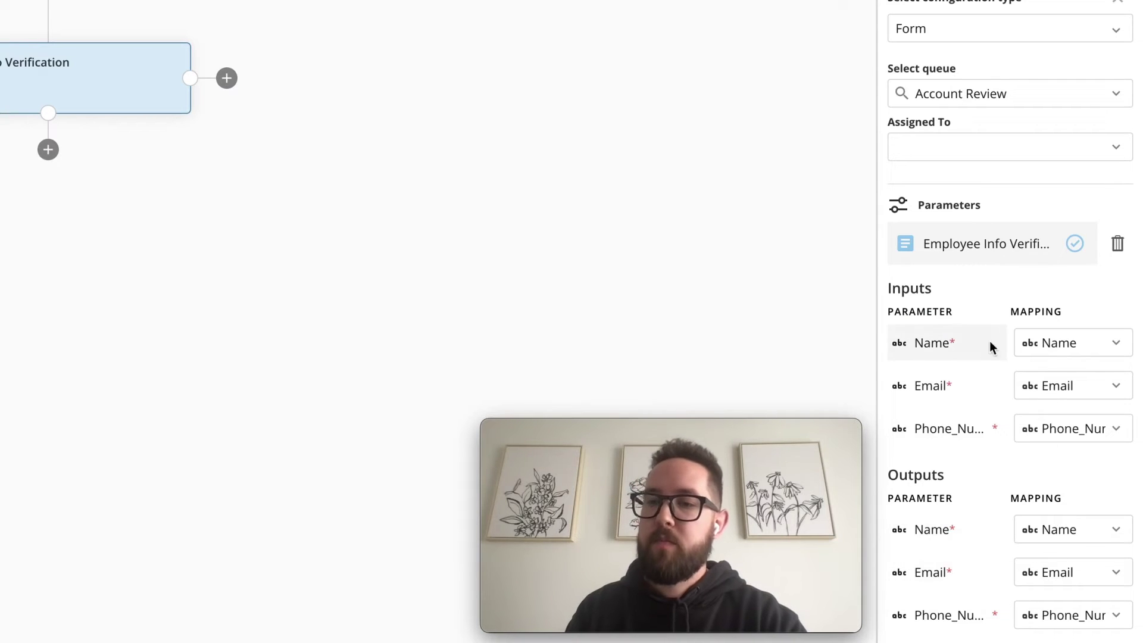
# Keep the form task unassigned and add an end step titled 'End' after it
pyautogui.click(964, 155)
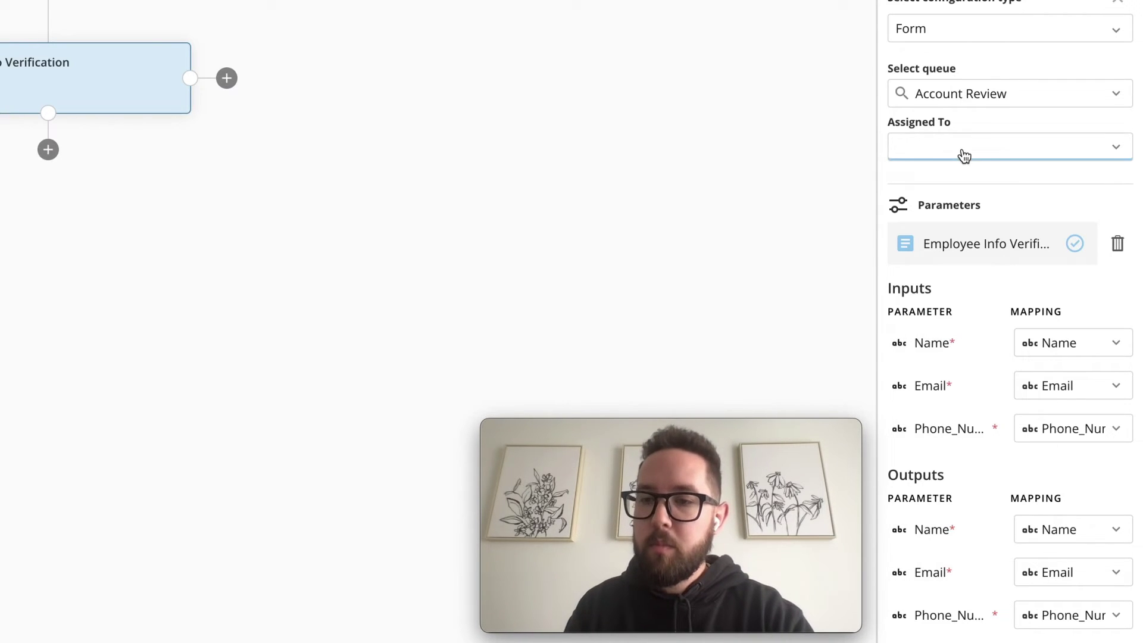
pyautogui.click(952, 189)
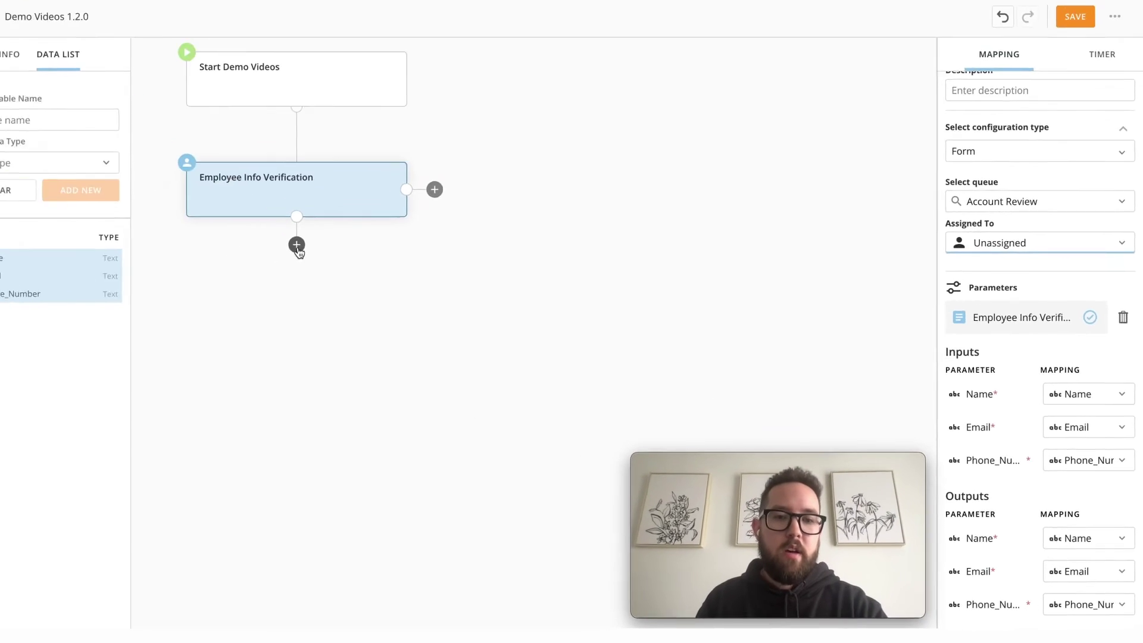
pyautogui.click(296, 244)
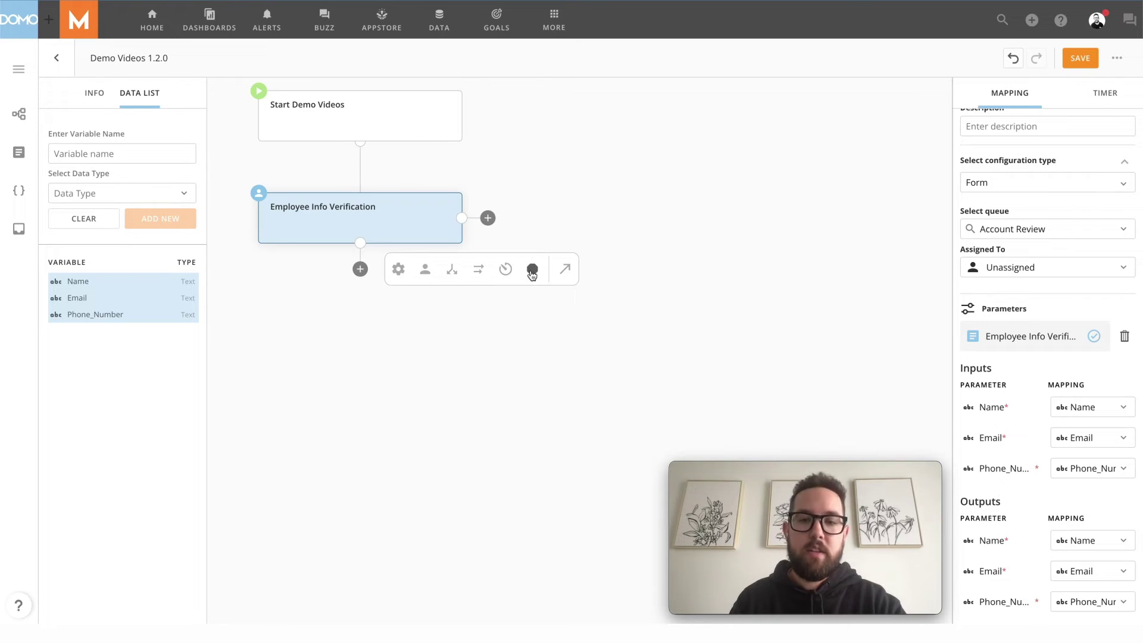
pyautogui.click(532, 271)
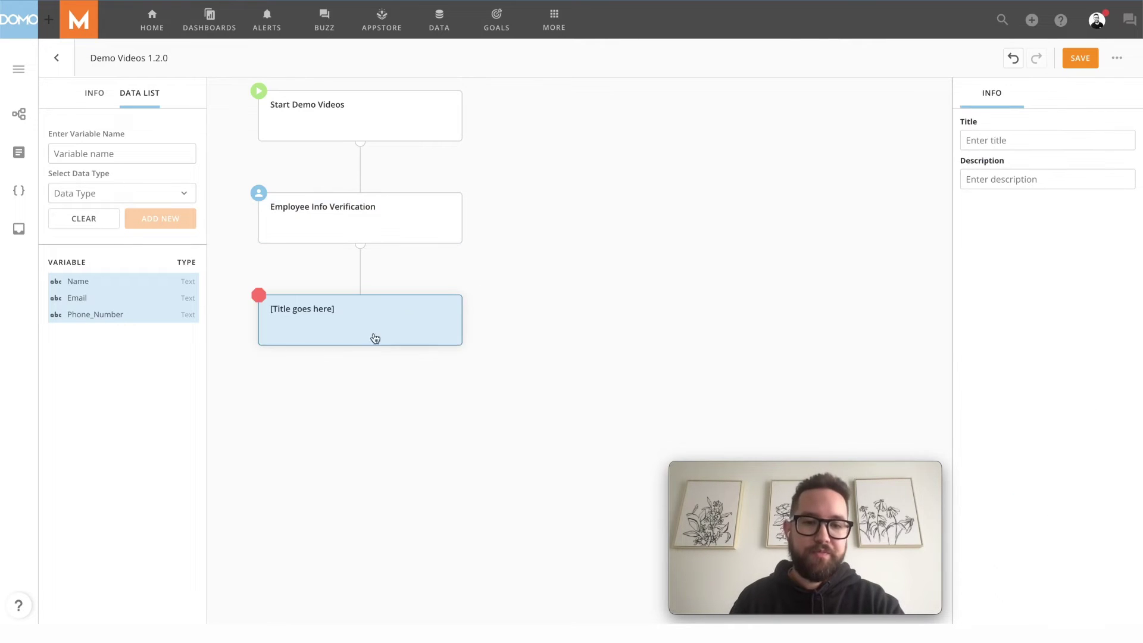
pyautogui.click(986, 138)
pyautogui.write('End')
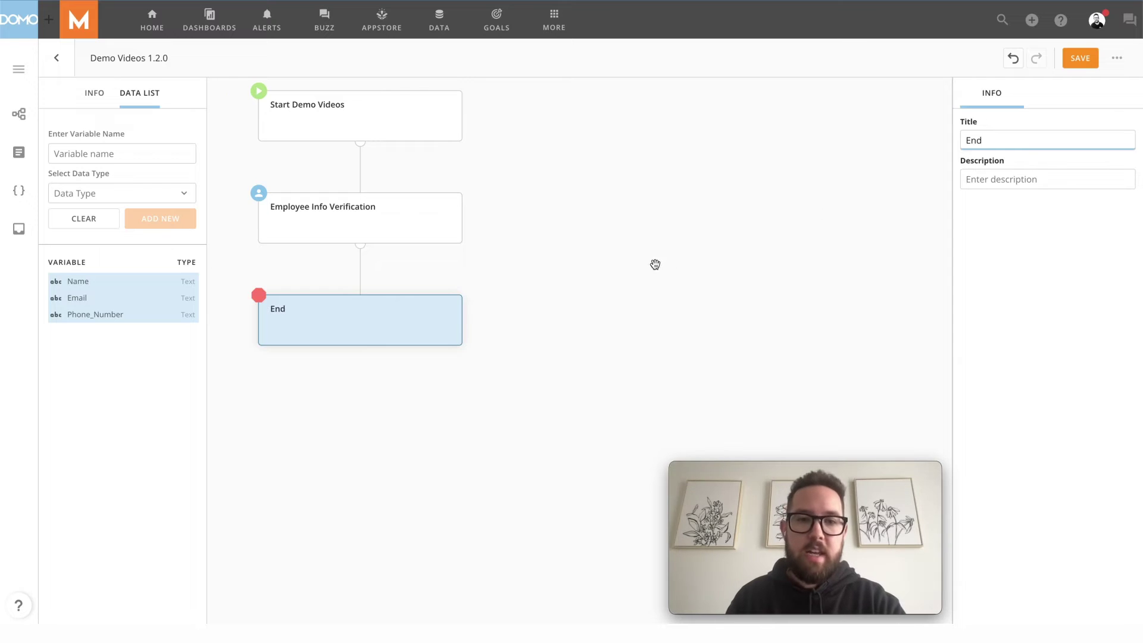
pyautogui.click(655, 264)
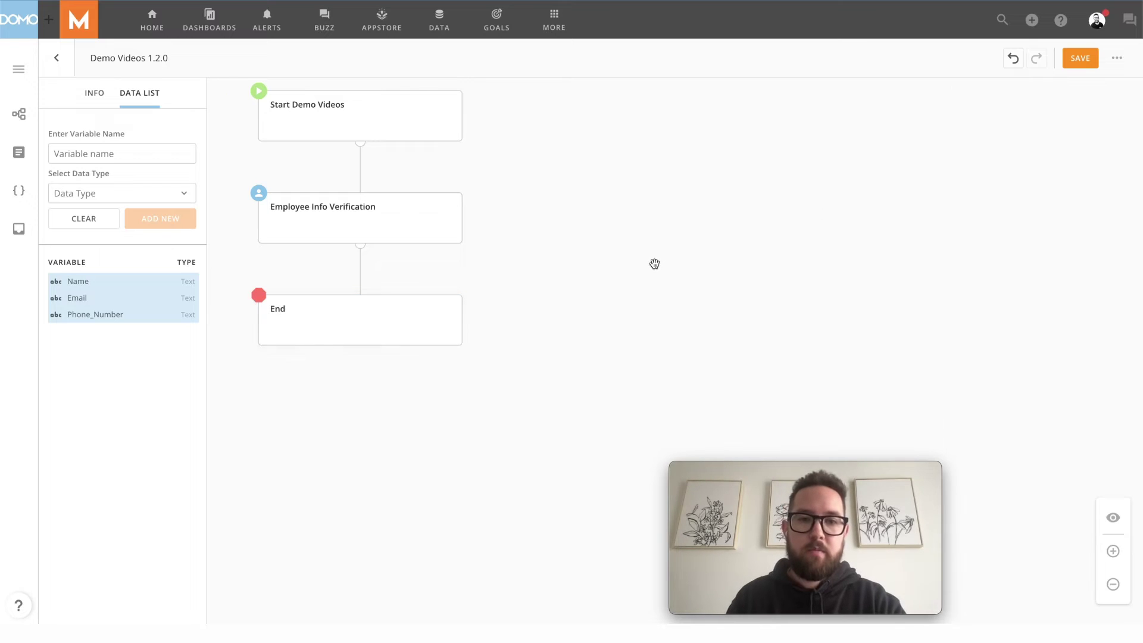
# Save the Demo Videos 1.2.0 version and deploy it
pyautogui.click(1082, 61)
pyautogui.click(1115, 62)
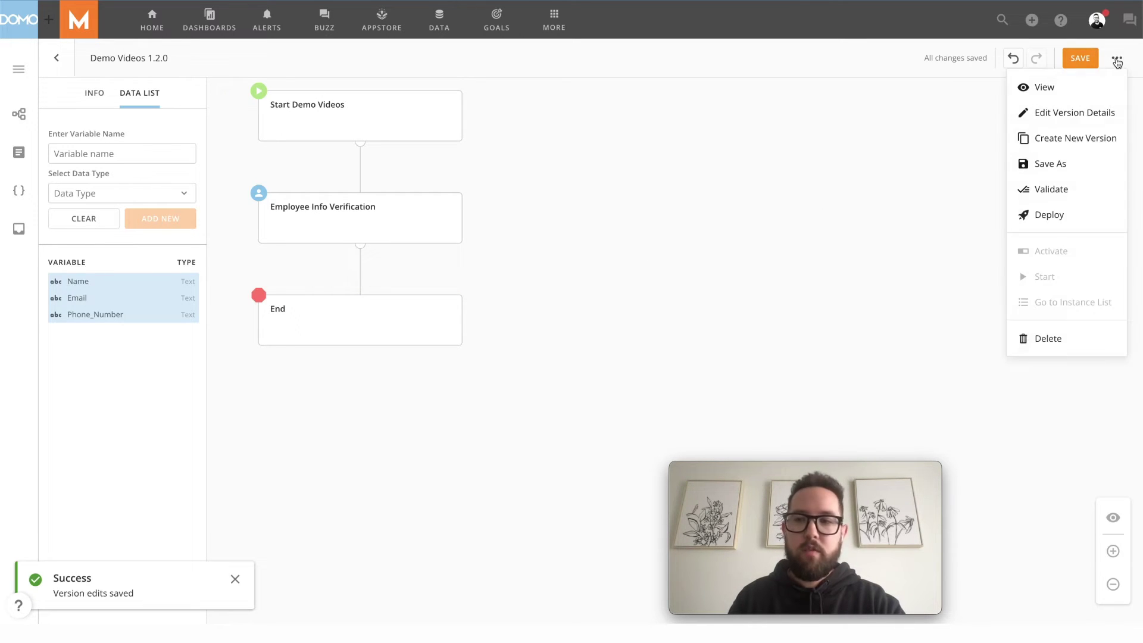
pyautogui.click(1049, 215)
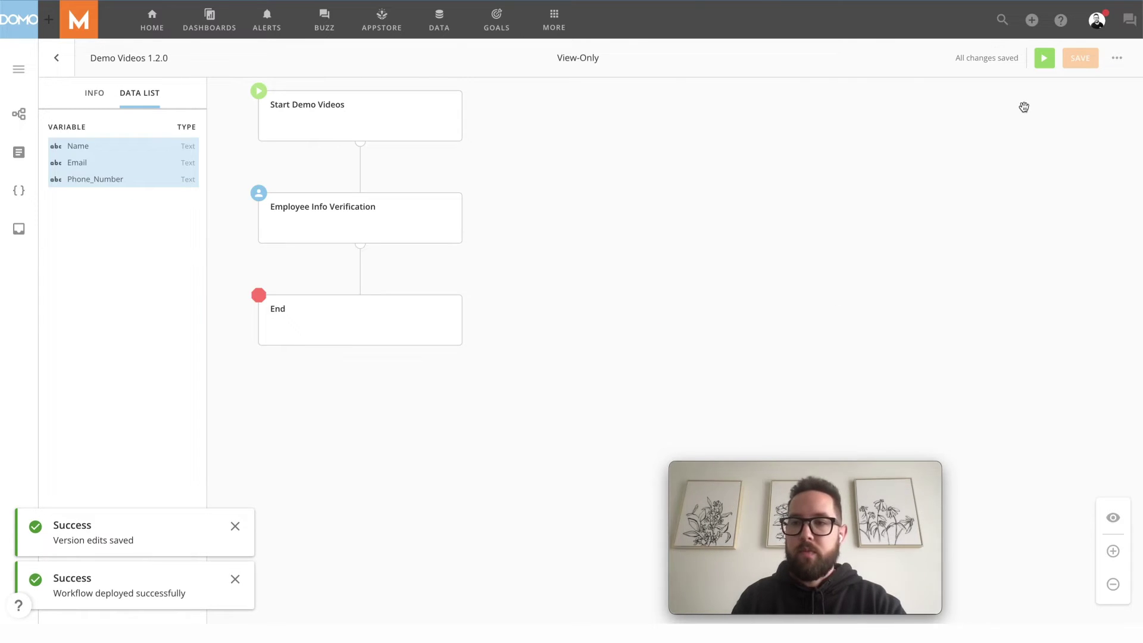
# Start a new run and enter the employee's full name, e-mail and phone number
pyautogui.click(1044, 58)
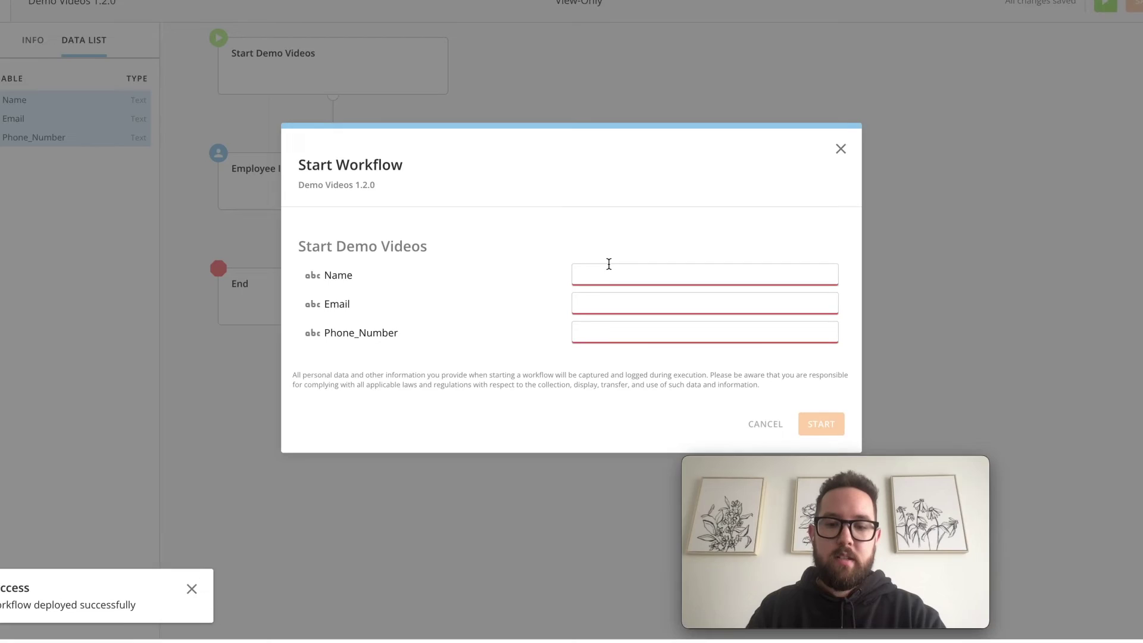
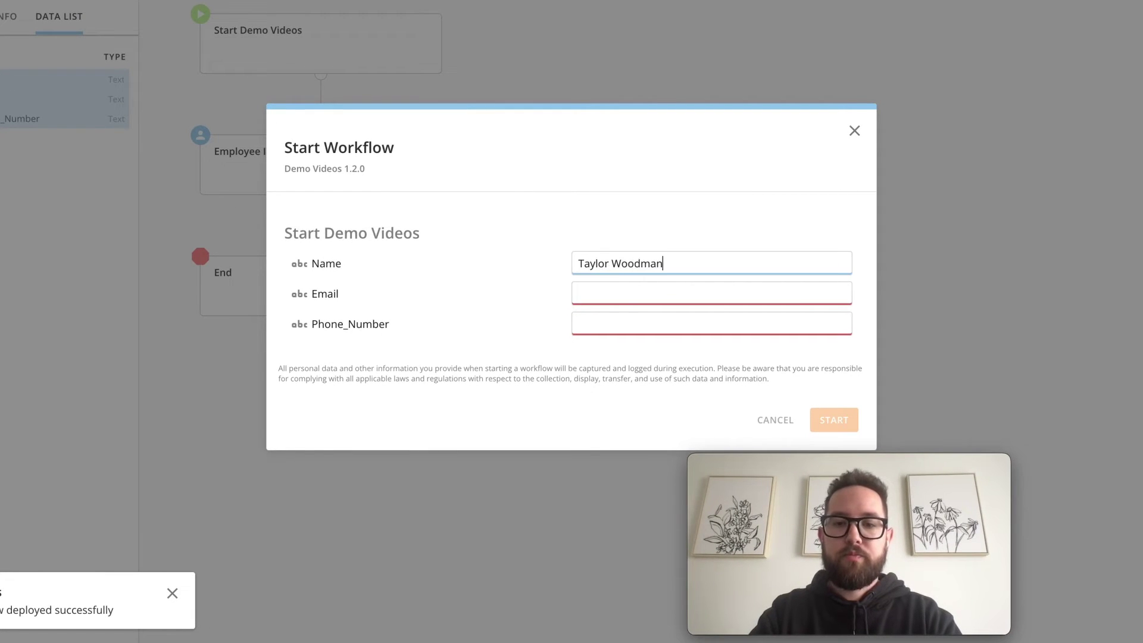
pyautogui.press('Tab')
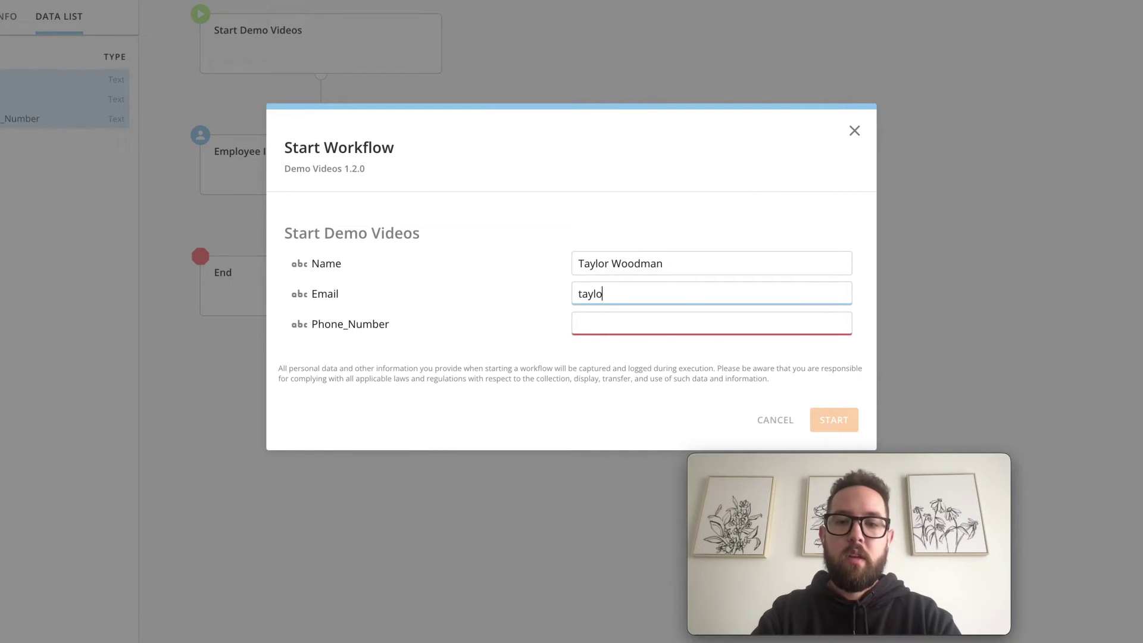
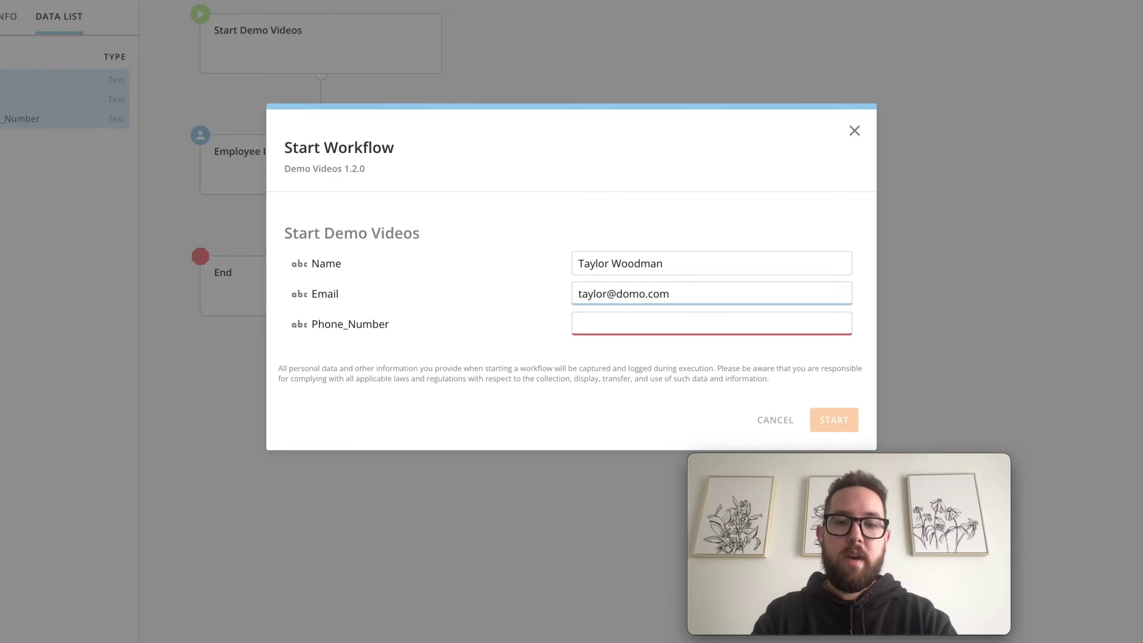
pyautogui.press('Tab')
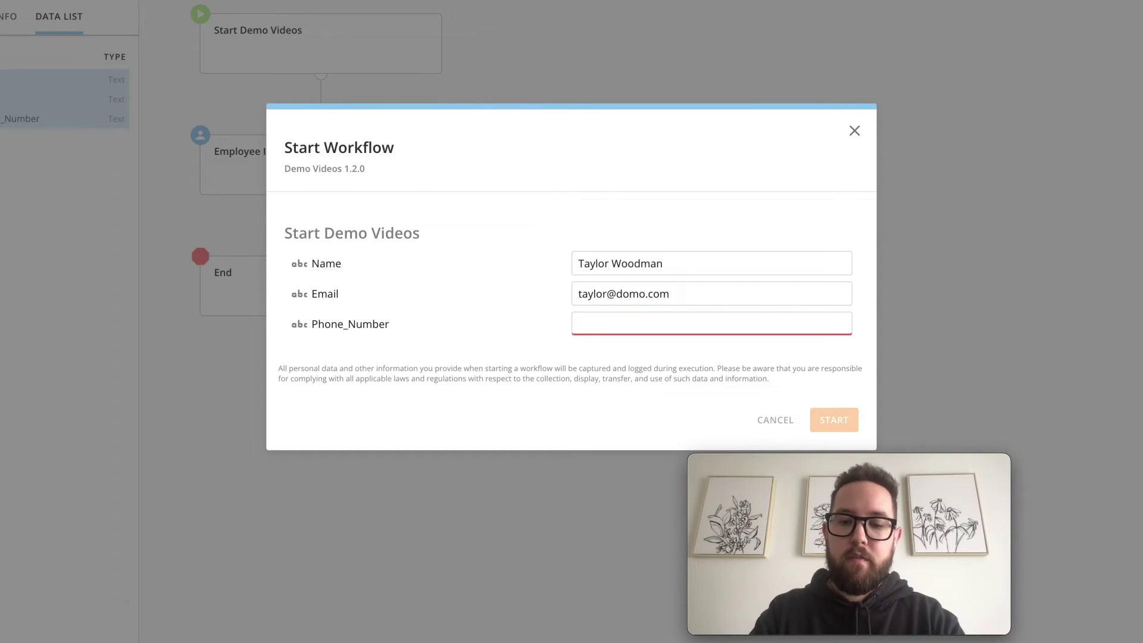
pyautogui.write('8')
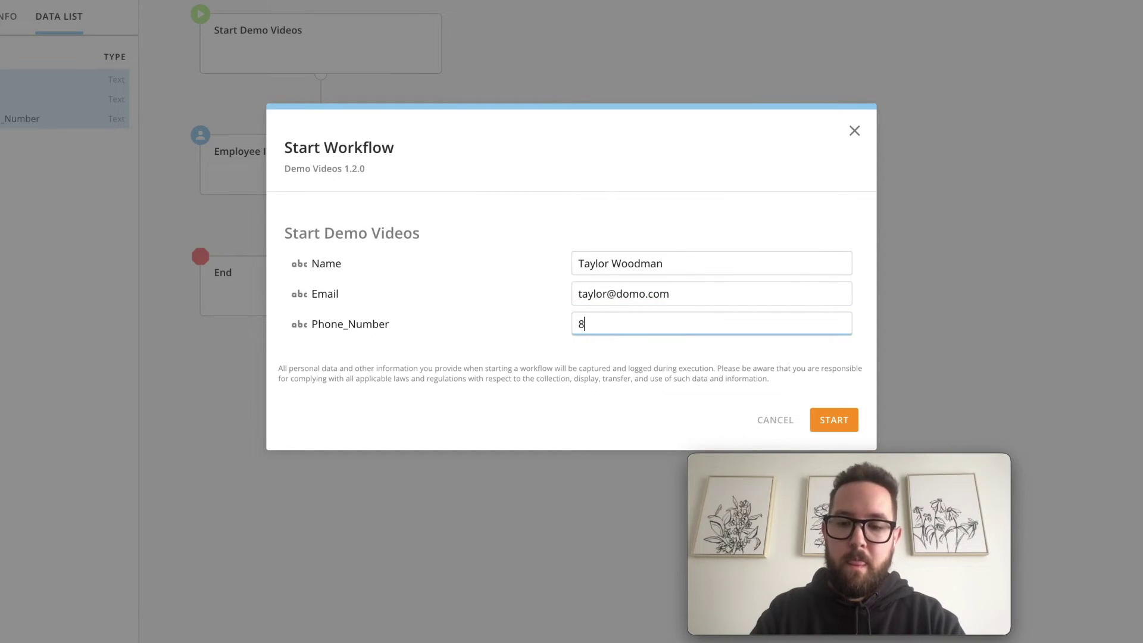
pyautogui.write('-0-005555555')
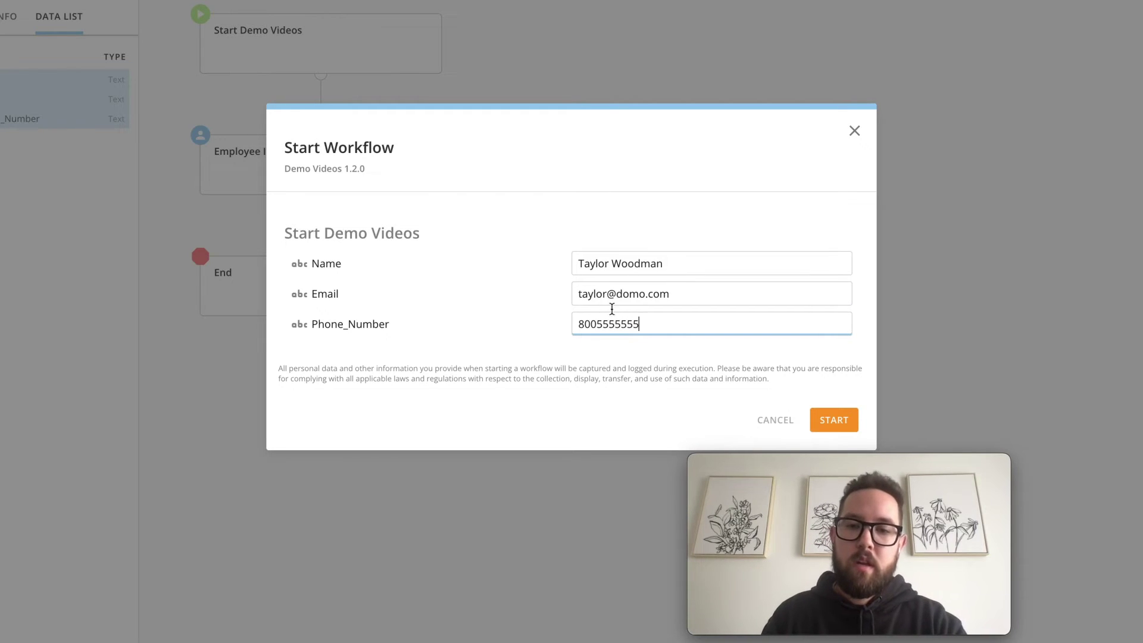
# Insert hyphens into the phone number and launch the instance
pyautogui.click(595, 323)
pyautogui.write('-')
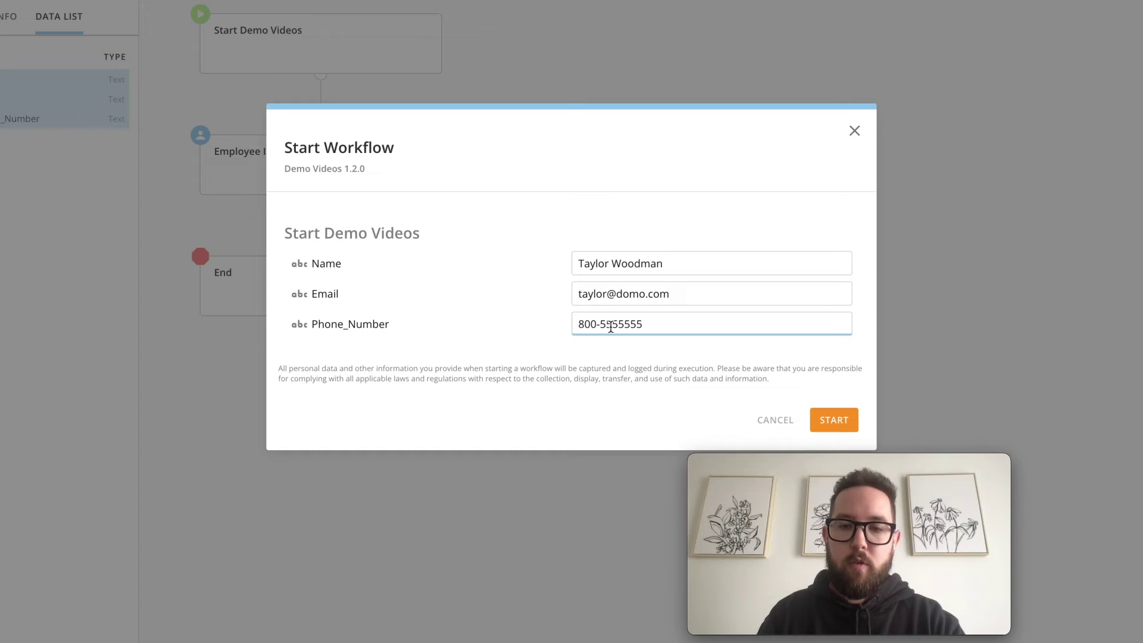
pyautogui.click(617, 324)
pyautogui.write('-')
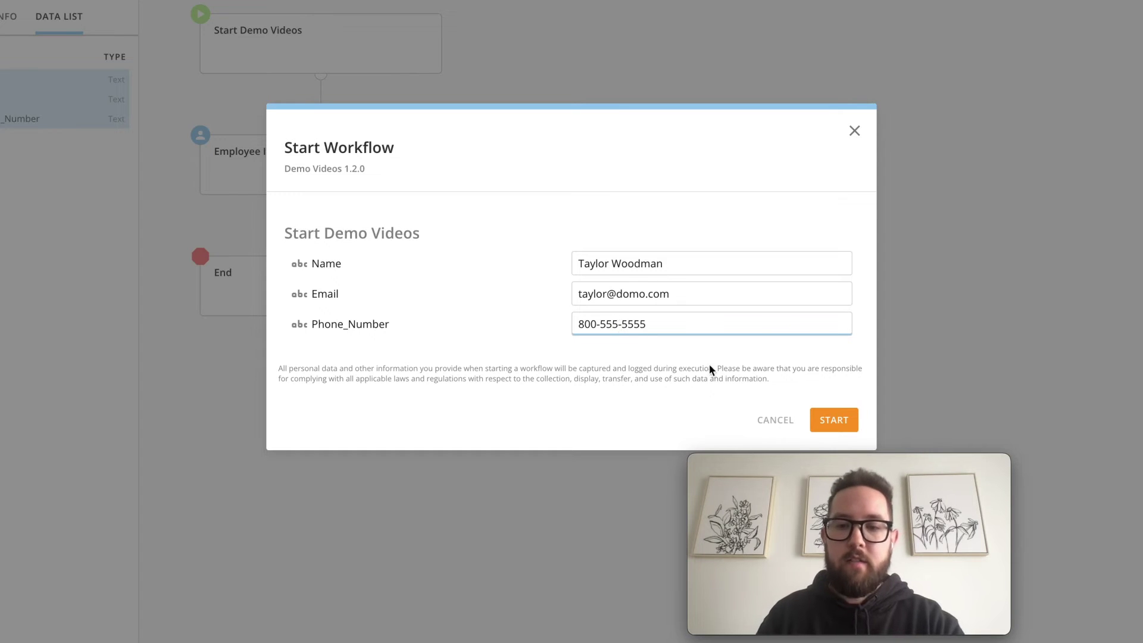
pyautogui.click(834, 420)
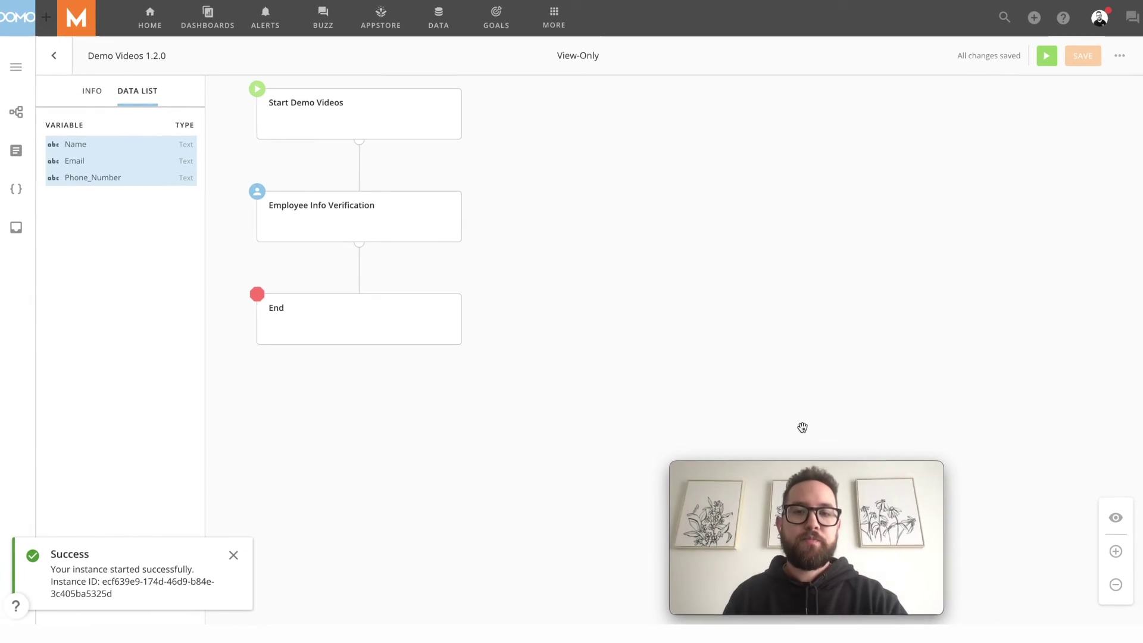
# Open the new instance from the success toast and dismiss the browser notification prompt
pyautogui.click(99, 581)
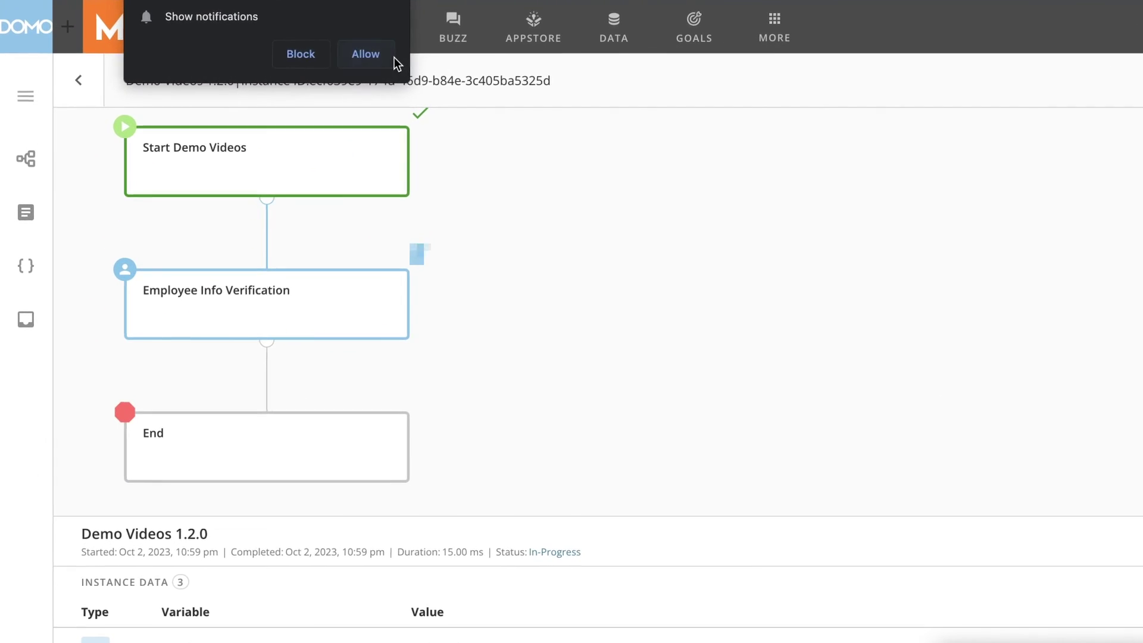
pyautogui.click(393, 57)
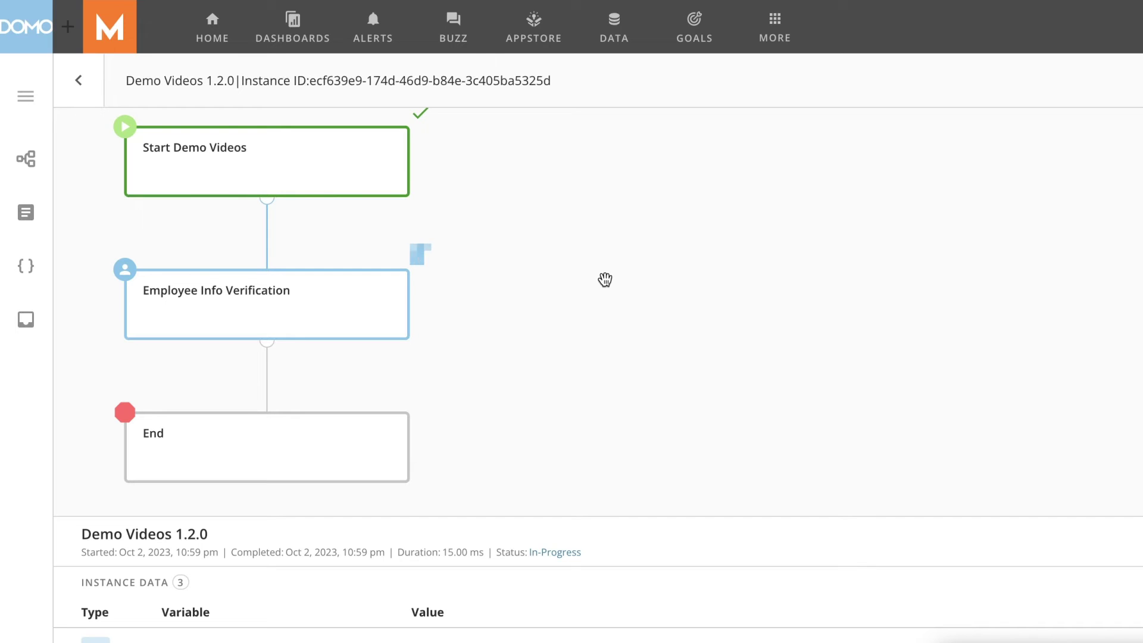
# Open the Account Review verification task, replace the phone number's last four digits, and submit
pyautogui.click(32, 335)
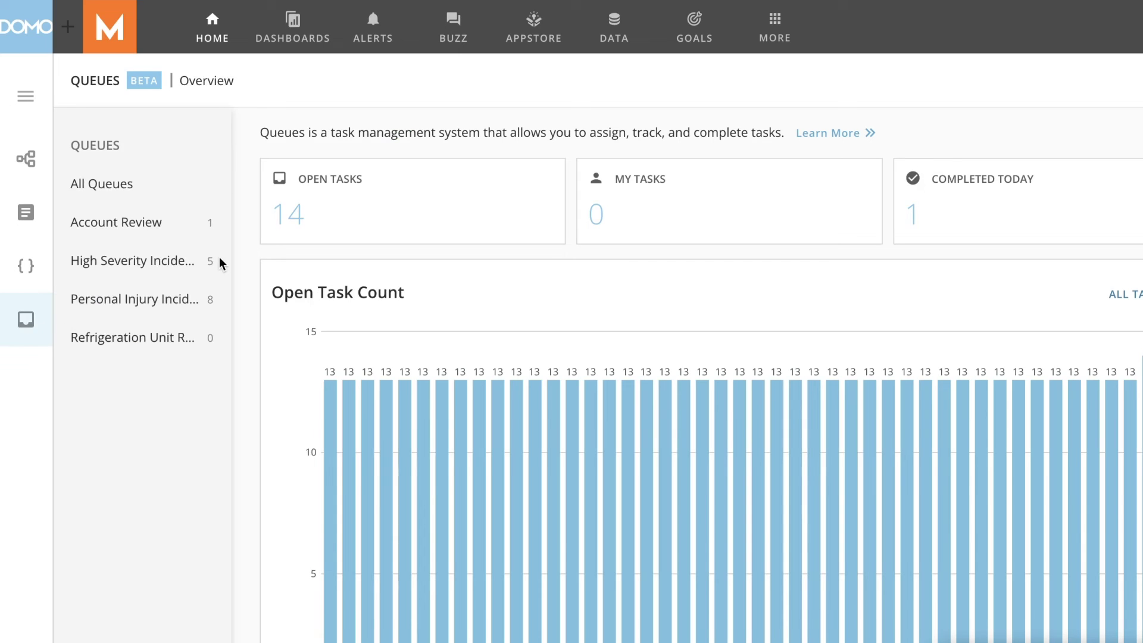
pyautogui.click(136, 223)
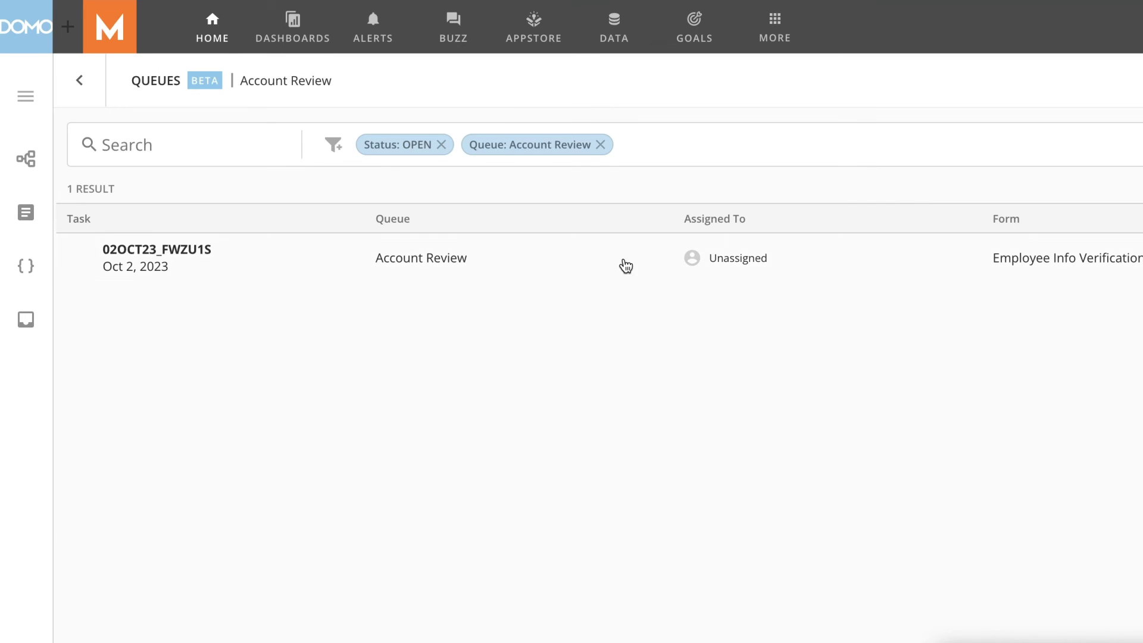
pyautogui.click(626, 266)
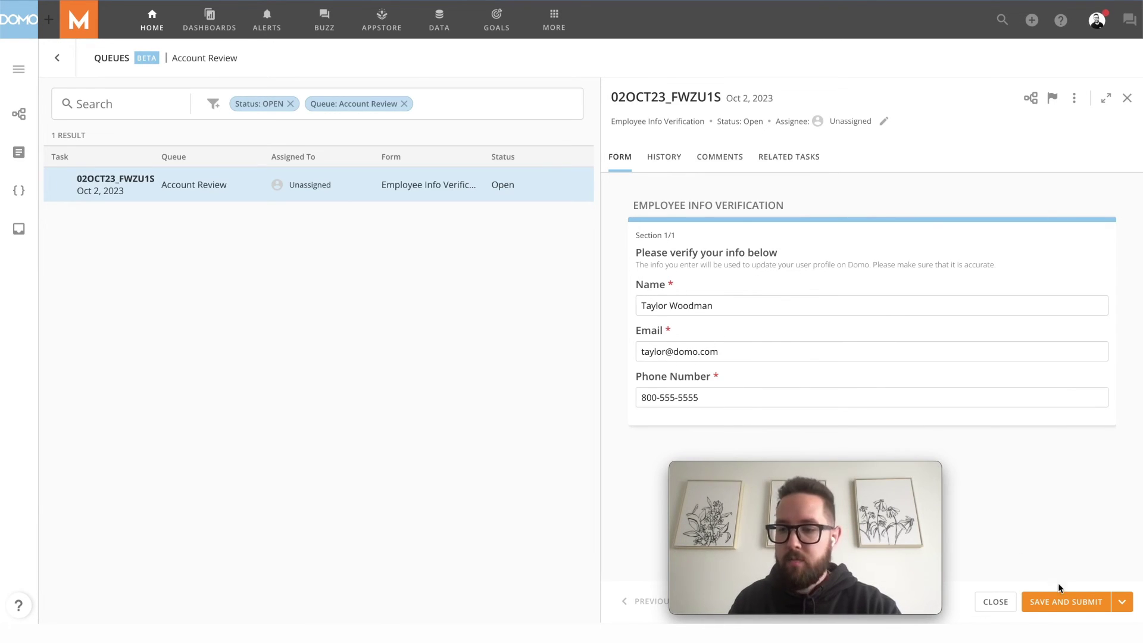
pyautogui.click(723, 399)
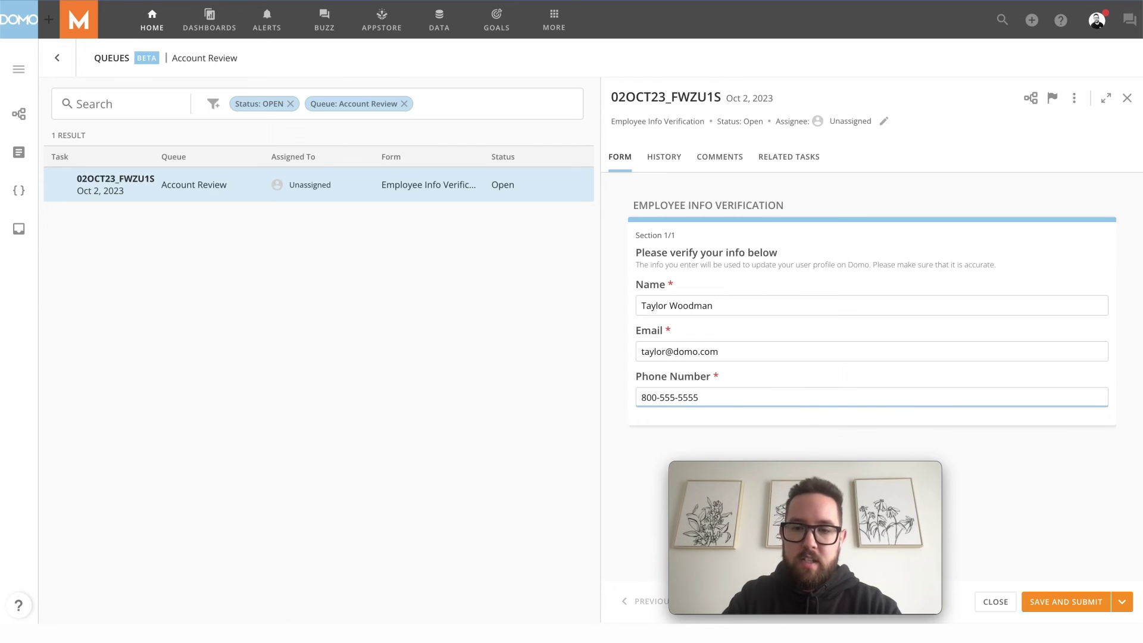
pyautogui.press('BackSpace')
pyautogui.press('BackSpace')
pyautogui.press('BackSpace')
pyautogui.press('BackSpace')
pyautogui.write('4444')
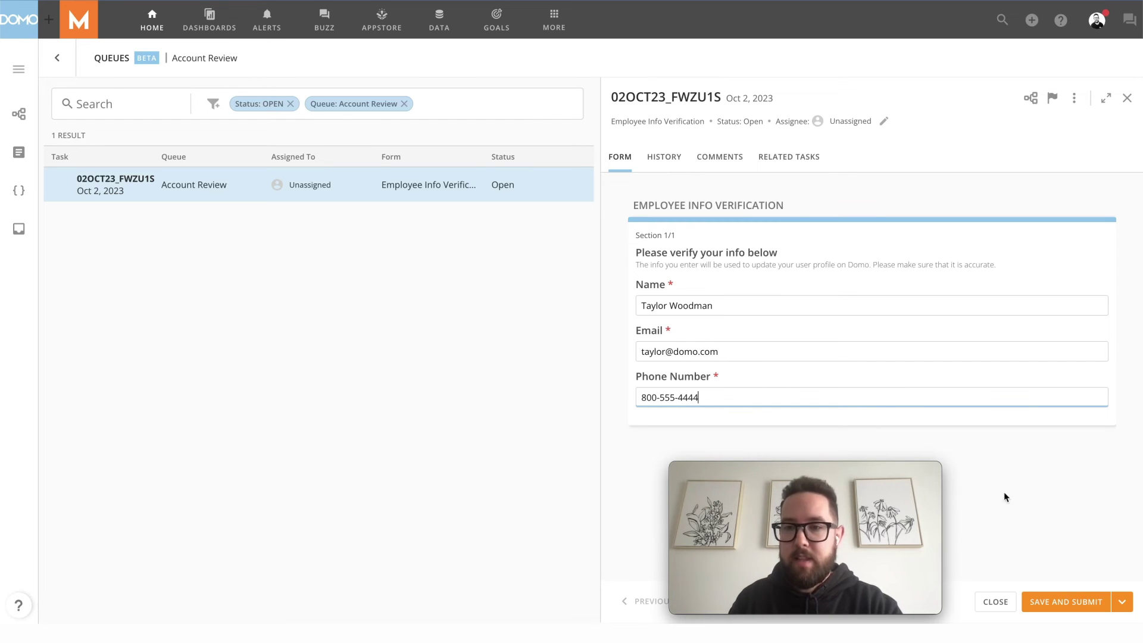
pyautogui.click(1057, 599)
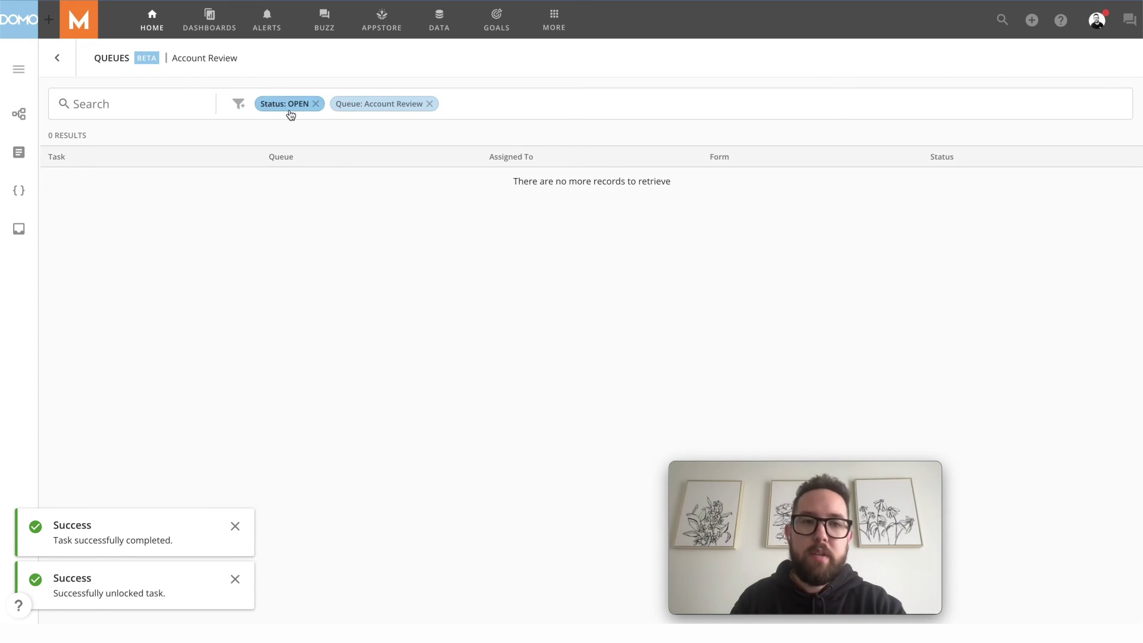
# Open the Demo Videos workflow and go to version 1.2.0's instance list
pyautogui.click(24, 115)
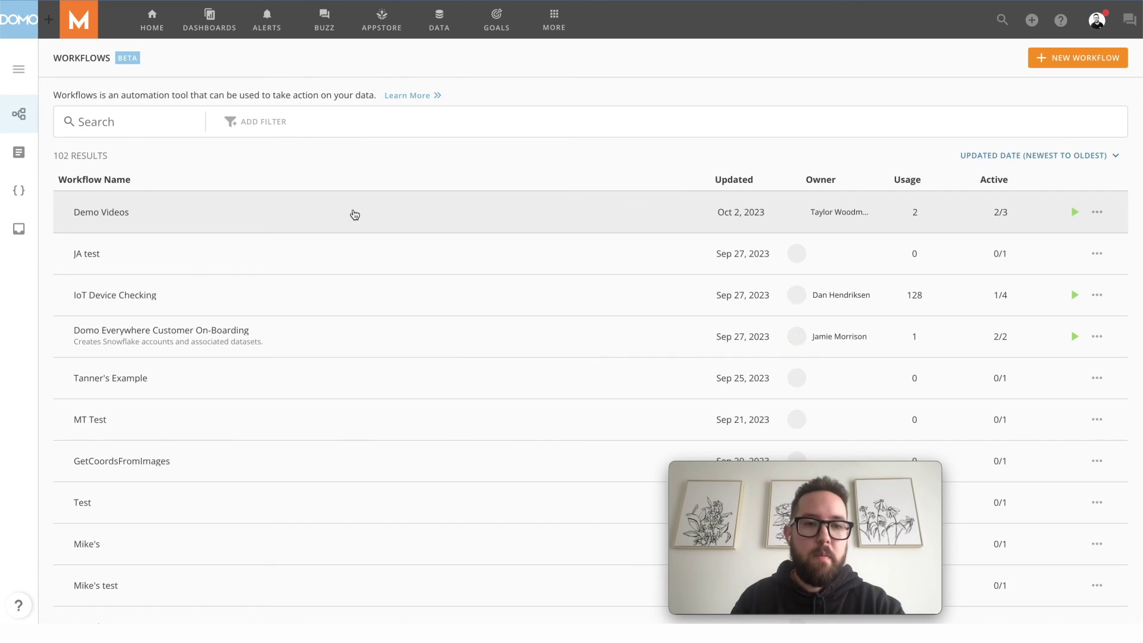
pyautogui.click(354, 214)
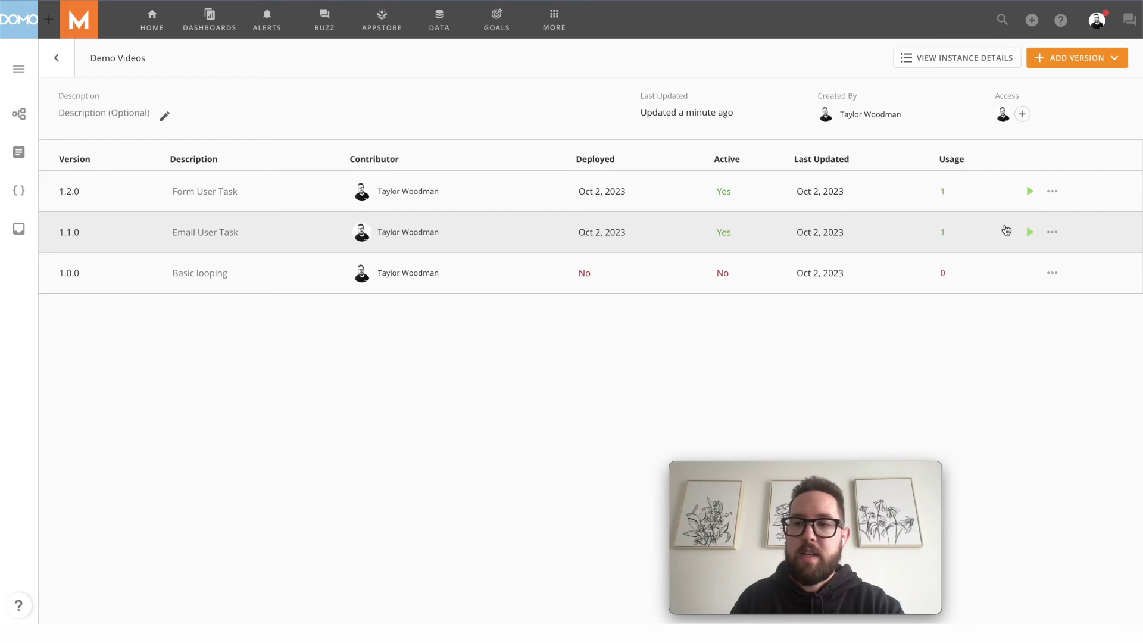
pyautogui.click(1052, 191)
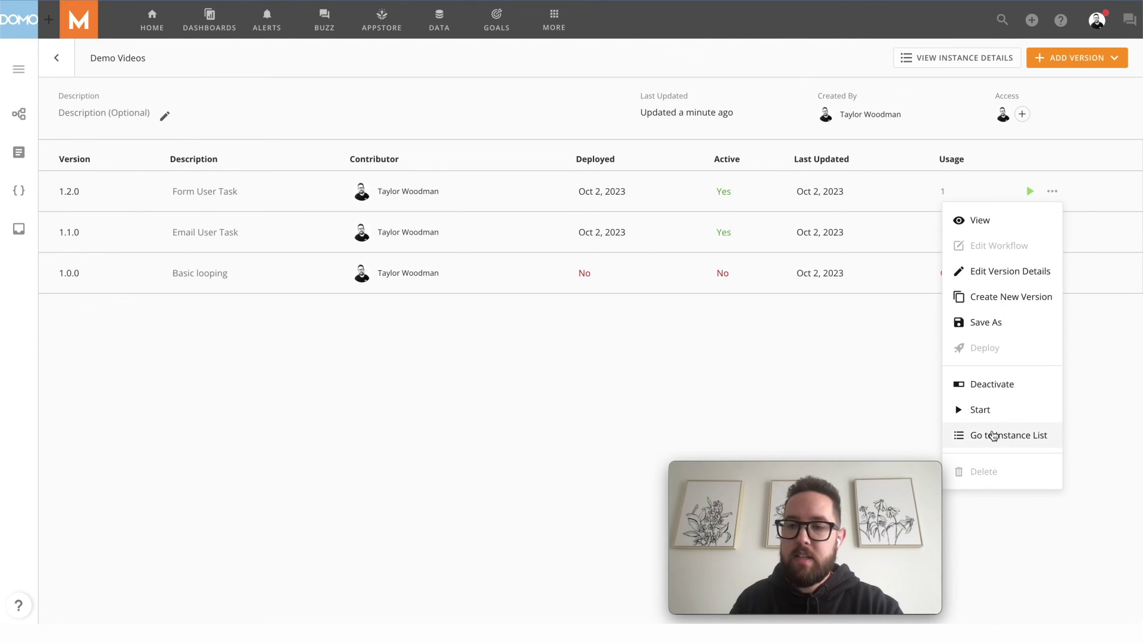
pyautogui.click(993, 435)
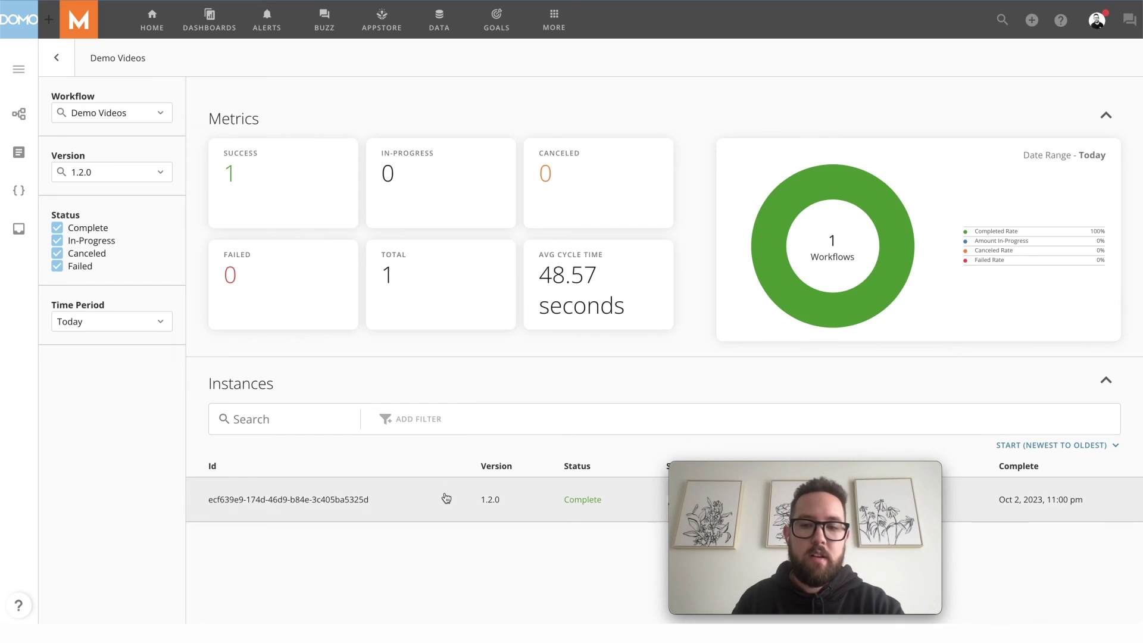
# Open the completed workflow instance and view the Employee Info Verification step's inputs, including the corrected phone number
pyautogui.click(444, 492)
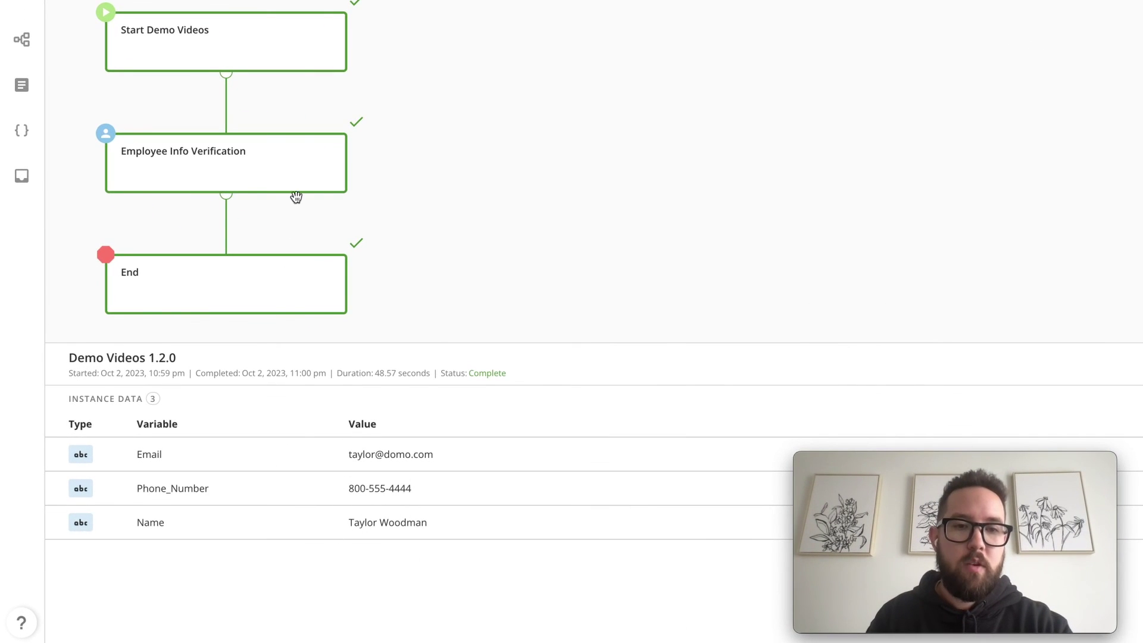
pyautogui.click(288, 173)
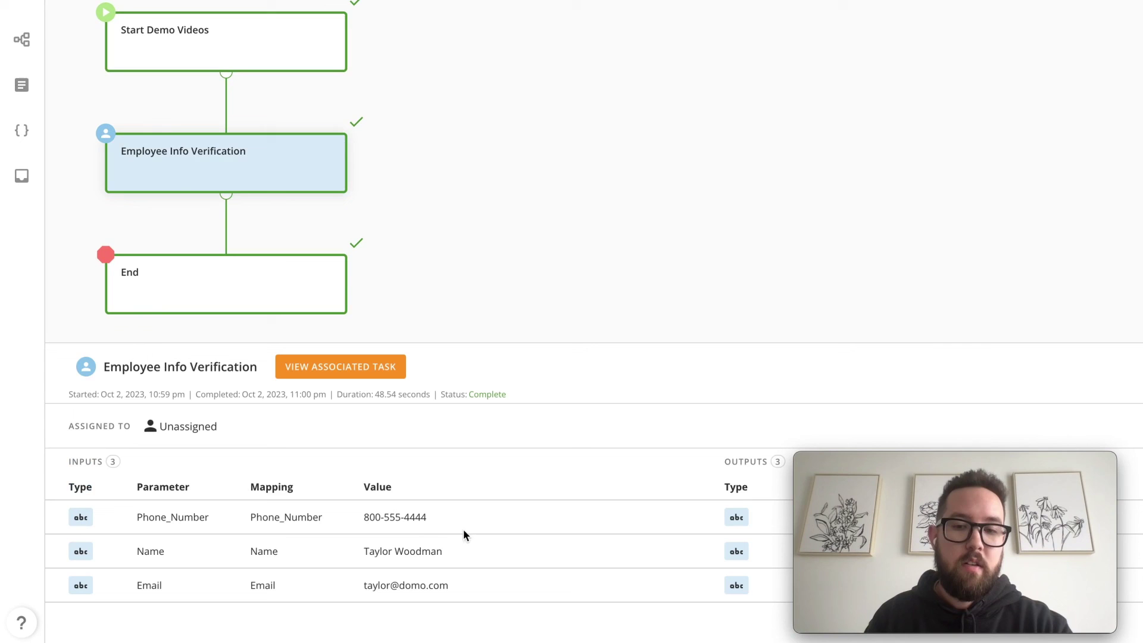